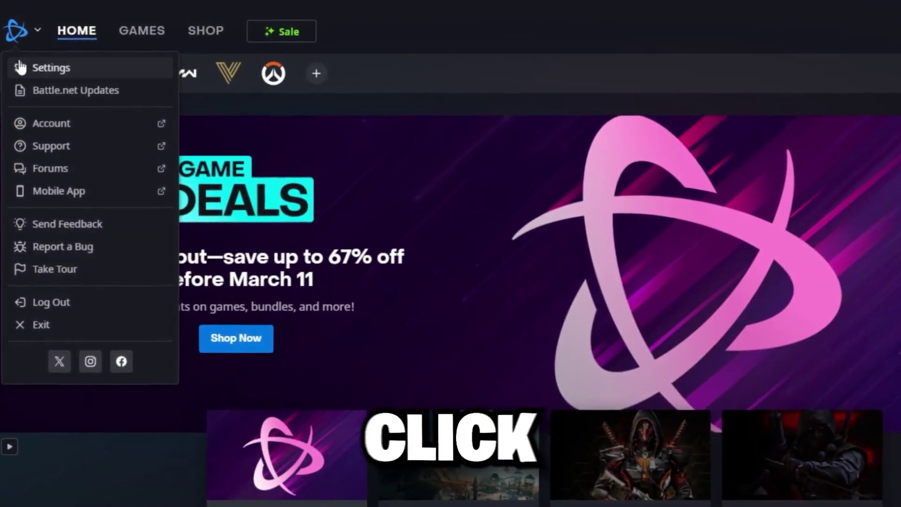
Step: Review the general, startup and advanced options in the Battle.net app settings, including browser hardware acceleration, and close the settings
{"action": "left_click", "coordinate": [19, 67]}
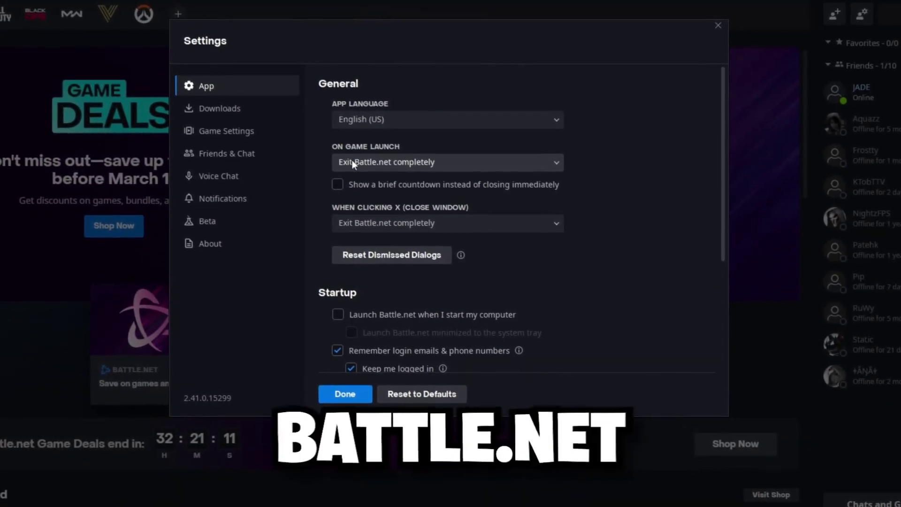
{"action": "scroll", "coordinate": [358, 284], "scroll_direction": "down", "scroll_amount": 1}
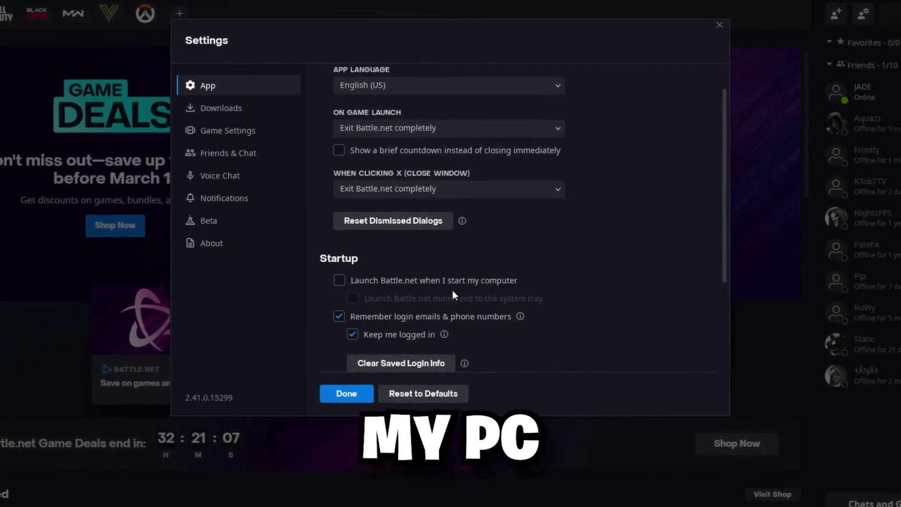
{"action": "scroll", "coordinate": [450, 306], "scroll_direction": "down", "scroll_amount": 4}
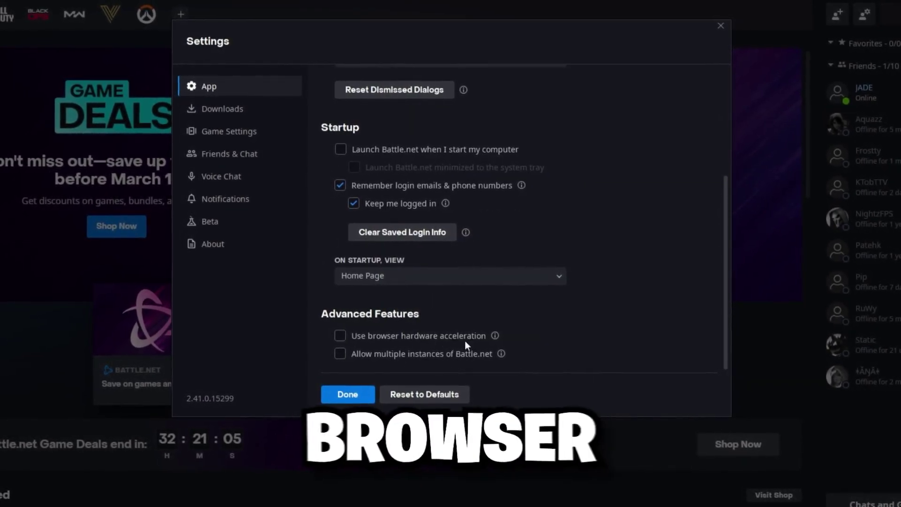
{"action": "left_click", "coordinate": [357, 393]}
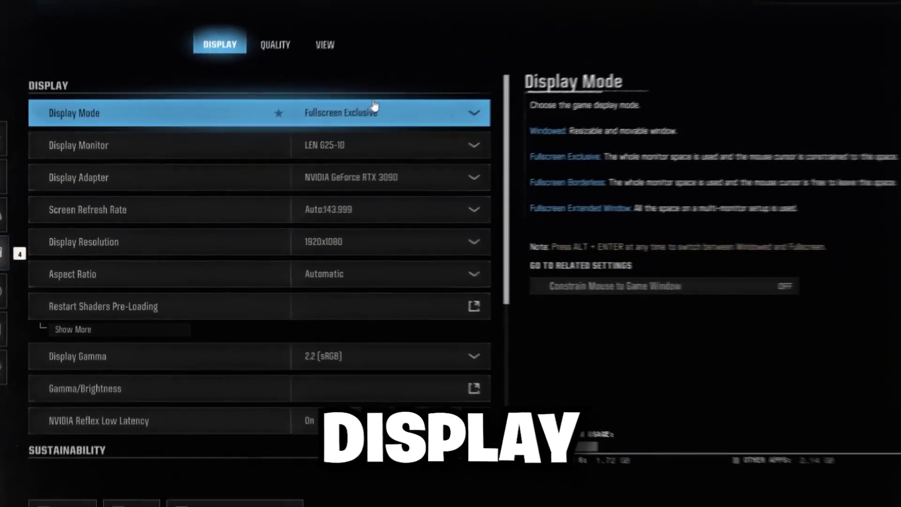
Step: In Warzone's graphics display settings, check the display mode and set NVIDIA Reflex Low Latency to On + Boost
{"action": "left_click", "coordinate": [362, 111]}
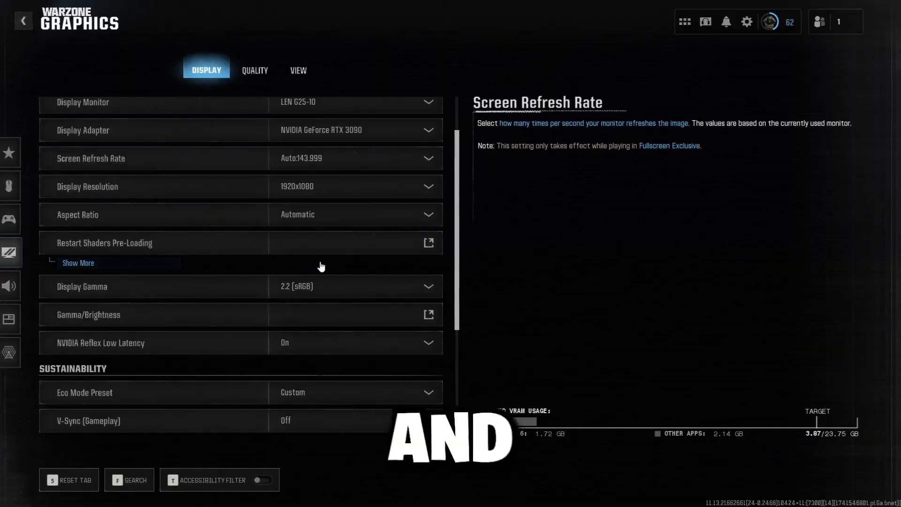
{"action": "scroll", "coordinate": [329, 282], "scroll_direction": "down", "scroll_amount": 3}
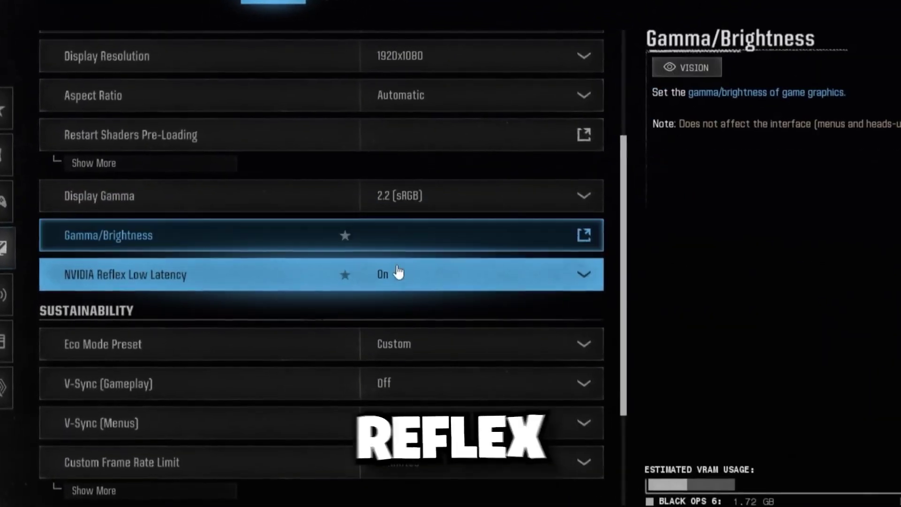
{"action": "left_click", "coordinate": [398, 273]}
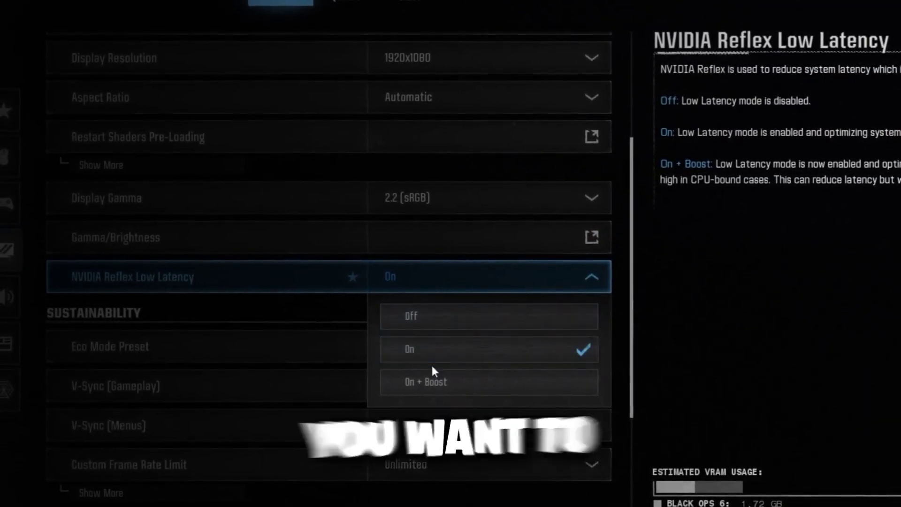
{"action": "left_click", "coordinate": [431, 380]}
{"action": "left_click", "coordinate": [432, 293]}
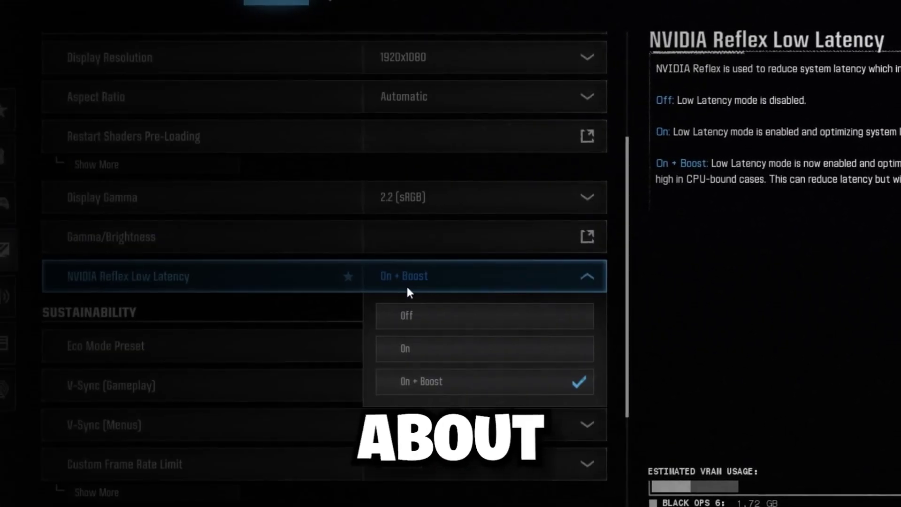
{"action": "left_click", "coordinate": [432, 350]}
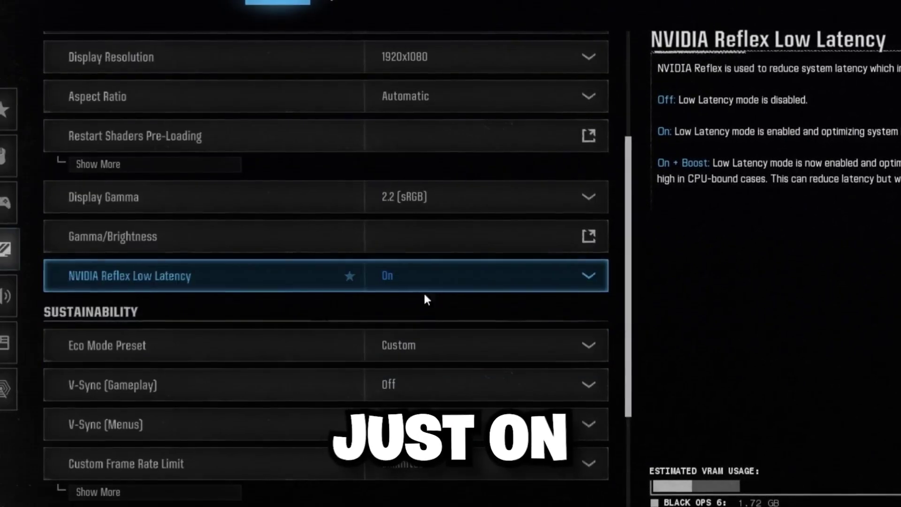
{"action": "left_click", "coordinate": [424, 282]}
{"action": "left_click", "coordinate": [425, 382]}
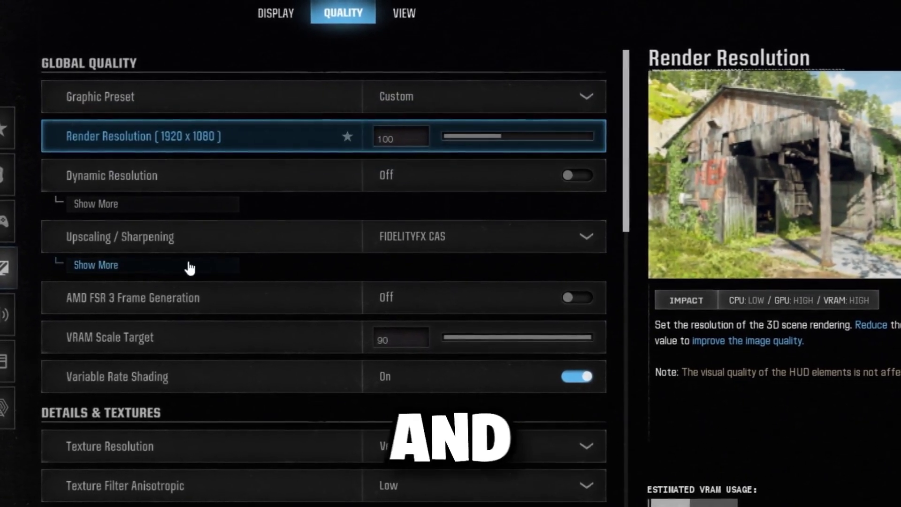
Step: Expand the extra options under Upscaling / Sharpening in the quality settings and choose FIDELITYFX CAS
{"action": "left_click", "coordinate": [96, 263]}
{"action": "left_click", "coordinate": [457, 233]}
{"action": "left_click", "coordinate": [458, 233]}
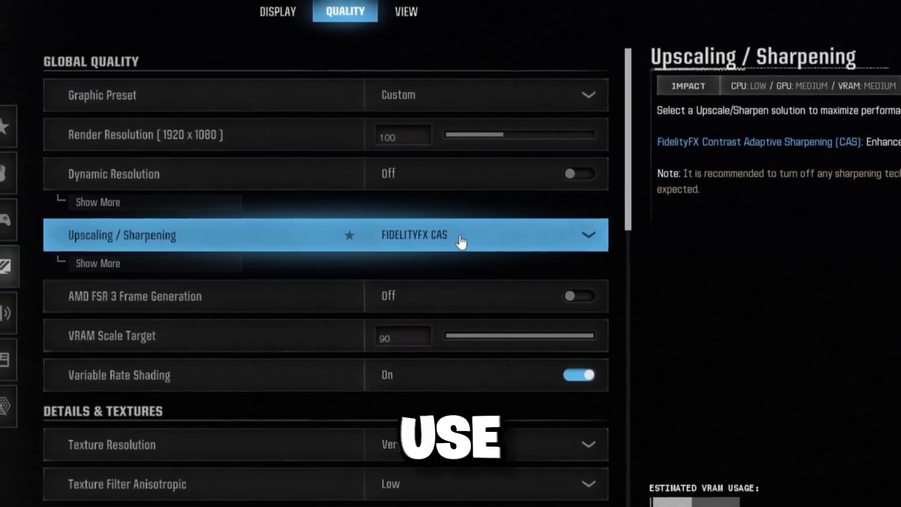
{"action": "left_click", "coordinate": [458, 233]}
{"action": "left_click", "coordinate": [470, 340]}
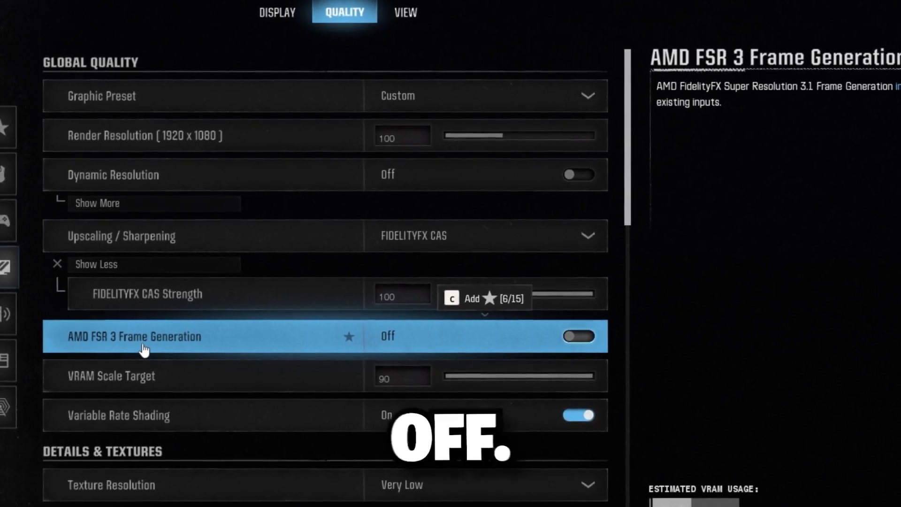
Step: Review the frame generation, VRAM scale target, variable rate shading and Details & Textures quality settings
{"action": "scroll", "coordinate": [143, 352], "scroll_direction": "down", "scroll_amount": 1}
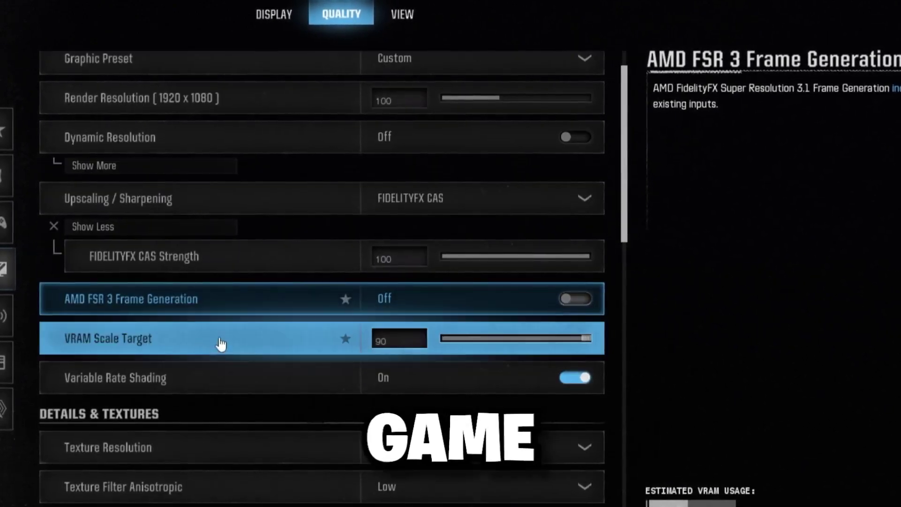
{"action": "scroll", "coordinate": [229, 349], "scroll_direction": "down", "scroll_amount": 1}
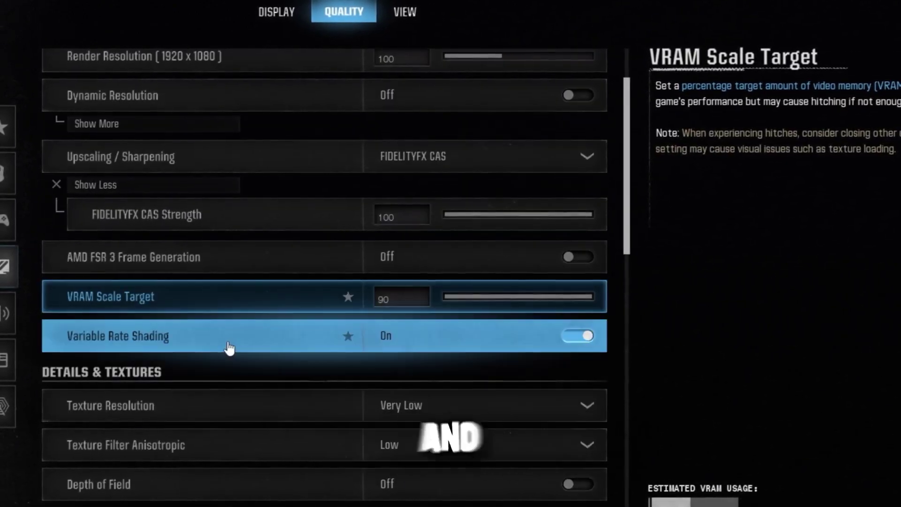
{"action": "scroll", "coordinate": [495, 352], "scroll_direction": "down", "scroll_amount": 2}
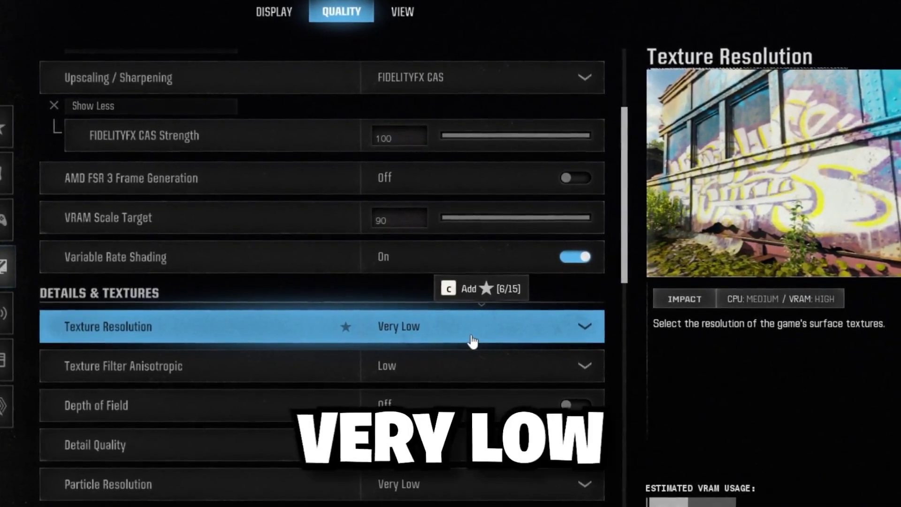
{"action": "scroll", "coordinate": [469, 341], "scroll_direction": "down", "scroll_amount": 2}
{"action": "scroll", "coordinate": [420, 310], "scroll_direction": "down", "scroll_amount": 2}
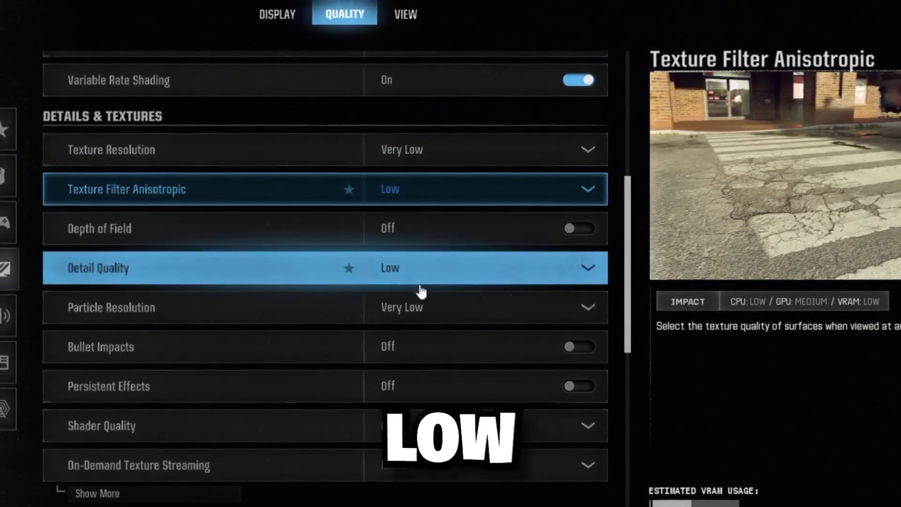
{"action": "scroll", "coordinate": [409, 338], "scroll_direction": "down", "scroll_amount": 2}
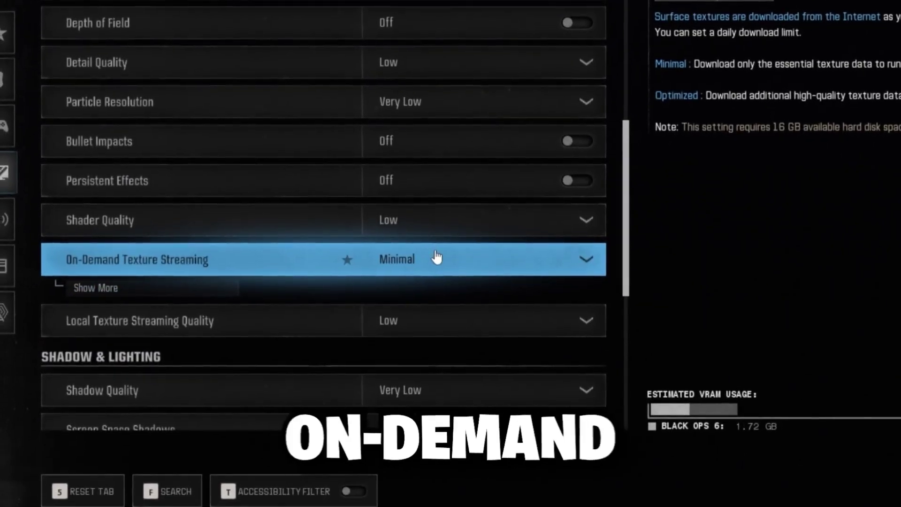
Step: Expand On-Demand Texture Streaming and examine its cache and download limits, plus the shadow, lighting and environment settings
{"action": "left_click", "coordinate": [245, 288]}
{"action": "scroll", "coordinate": [203, 285], "scroll_direction": "down", "scroll_amount": 1}
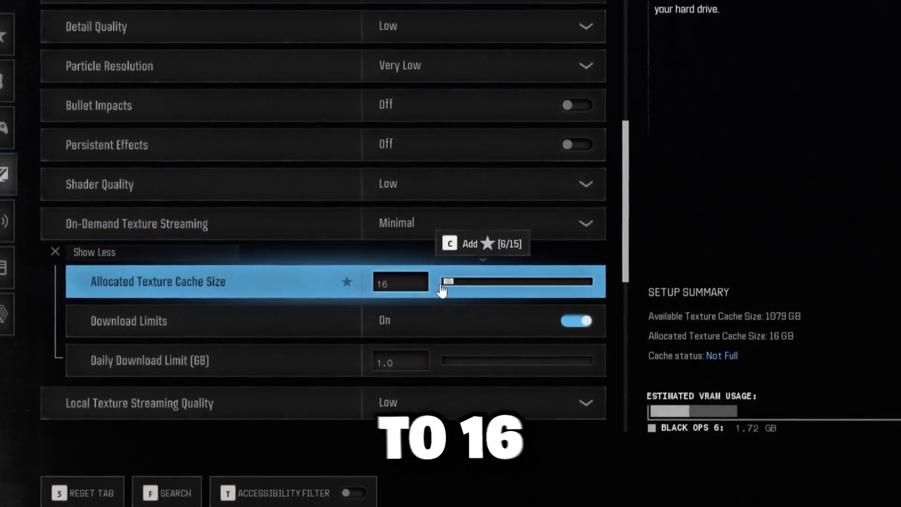
{"action": "scroll", "coordinate": [428, 288], "scroll_direction": "down", "scroll_amount": 2}
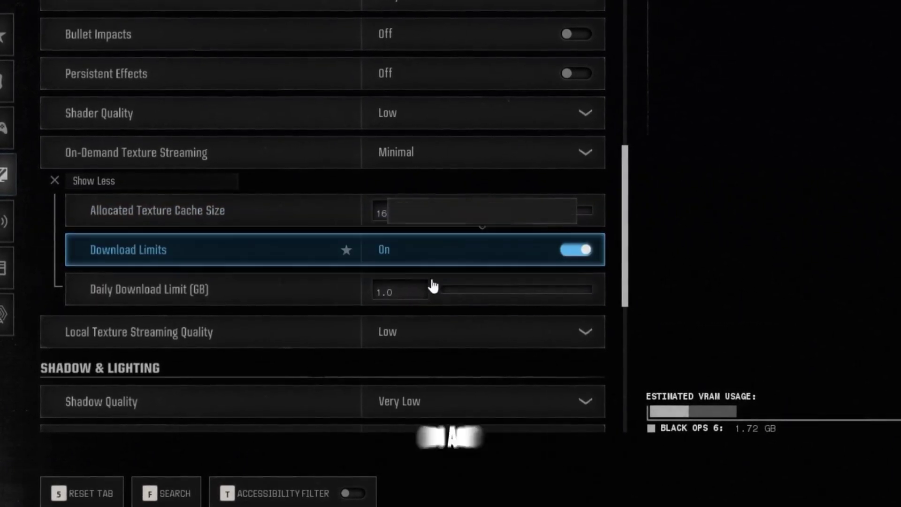
{"action": "scroll", "coordinate": [474, 291], "scroll_direction": "down", "scroll_amount": 1}
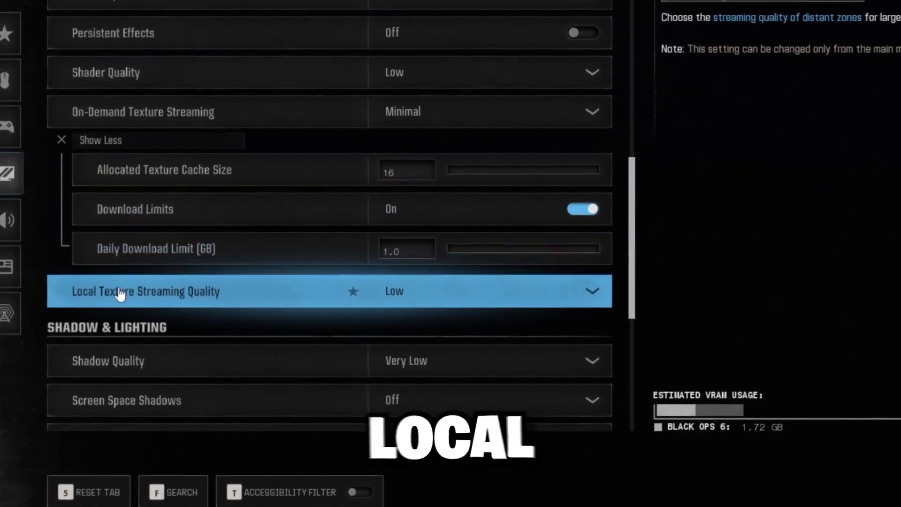
{"action": "scroll", "coordinate": [435, 299], "scroll_direction": "down", "scroll_amount": 5}
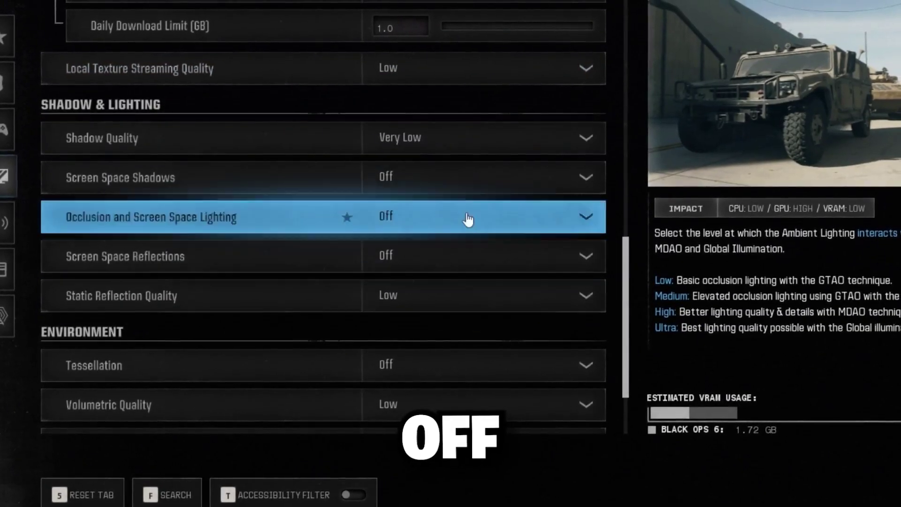
{"action": "scroll", "coordinate": [472, 302], "scroll_direction": "down", "scroll_amount": 2}
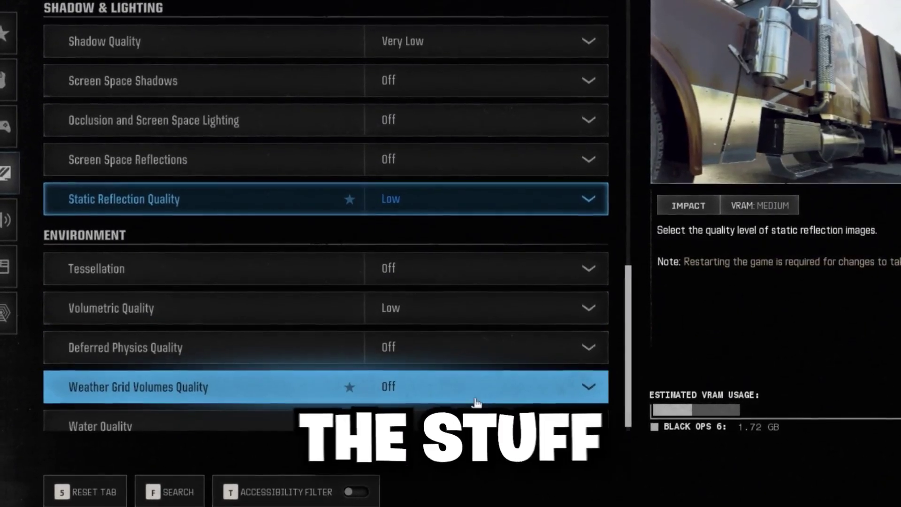
Step: Turn off Weapon Motion Blur in the view settings and open the Account & Network settings
{"action": "left_click", "coordinate": [474, 399]}
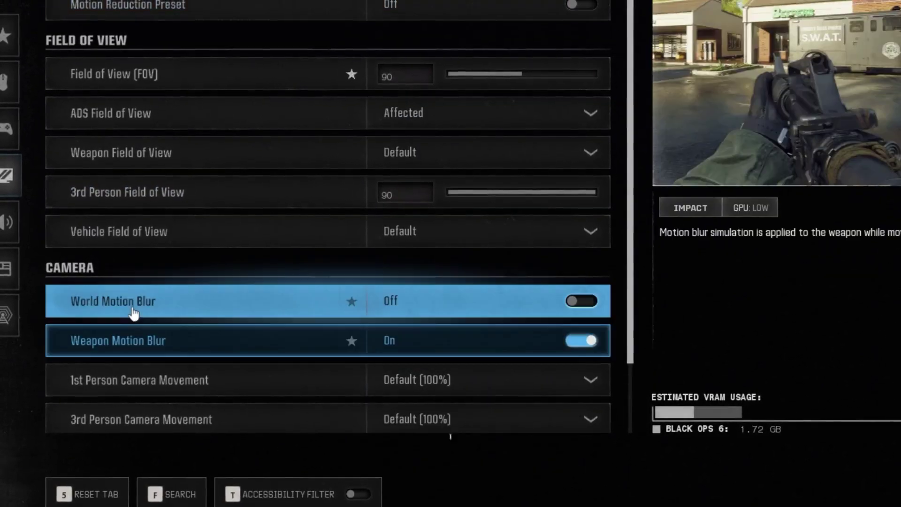
{"action": "left_click", "coordinate": [486, 337]}
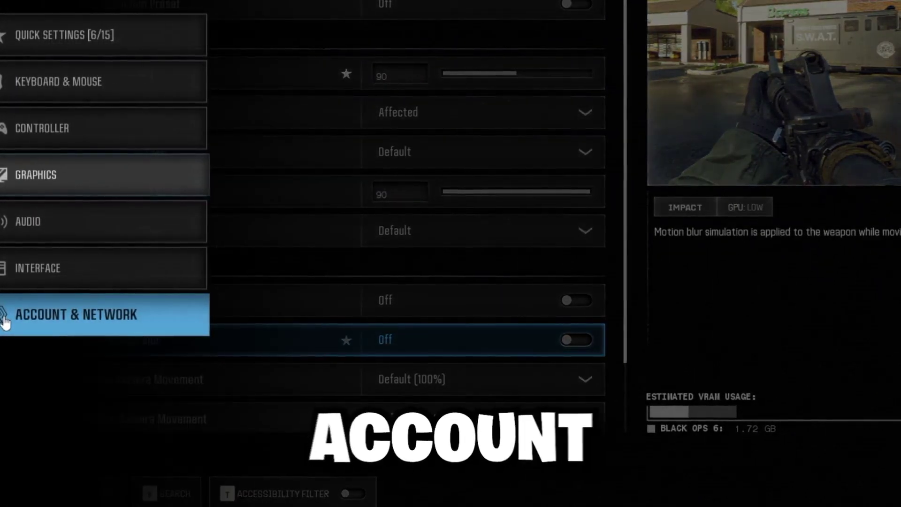
{"action": "left_click", "coordinate": [10, 314]}
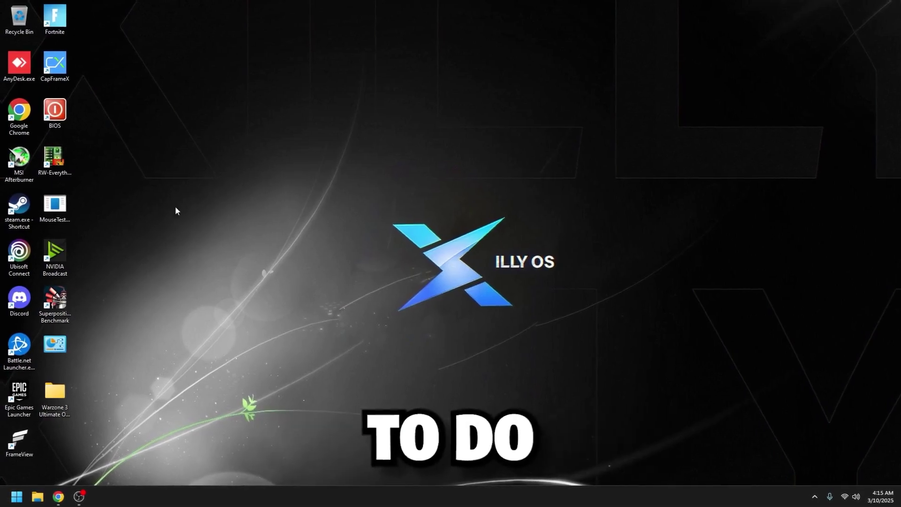
Step: Open the Warzone 3 Ultimate Optimization Guide folder on the desktop and go into its 1. Config Files subfolder
{"action": "double_click", "coordinate": [56, 396]}
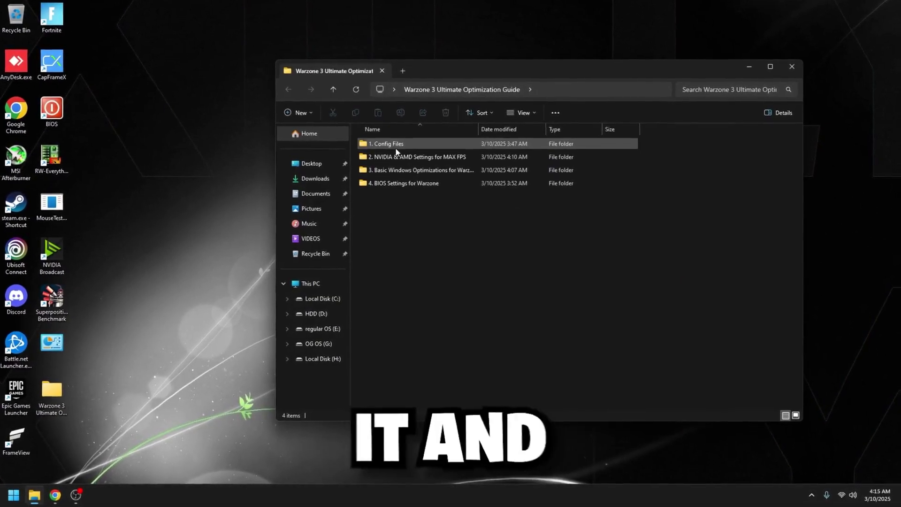
{"action": "double_click", "coordinate": [396, 144]}
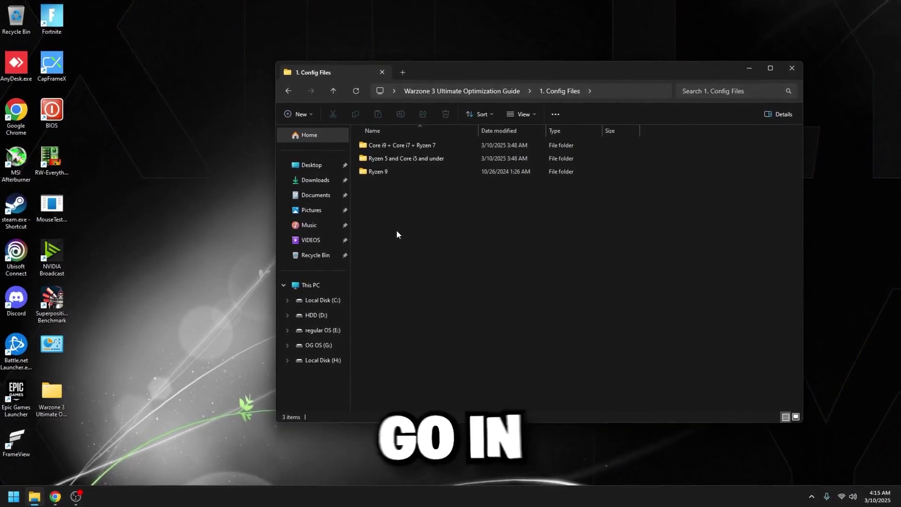
Step: Copy both config files from the Ryzen 5 and Core i5 and under folder and return to the Config Files folder
{"action": "double_click", "coordinate": [413, 159]}
{"action": "key", "text": "ctrl+a"}
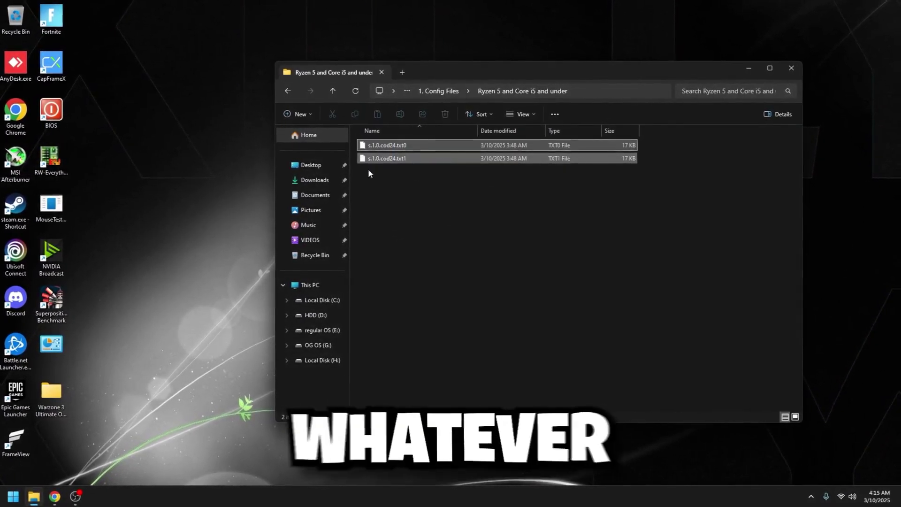
{"action": "right_click", "coordinate": [401, 146]}
{"action": "left_click", "coordinate": [423, 212]}
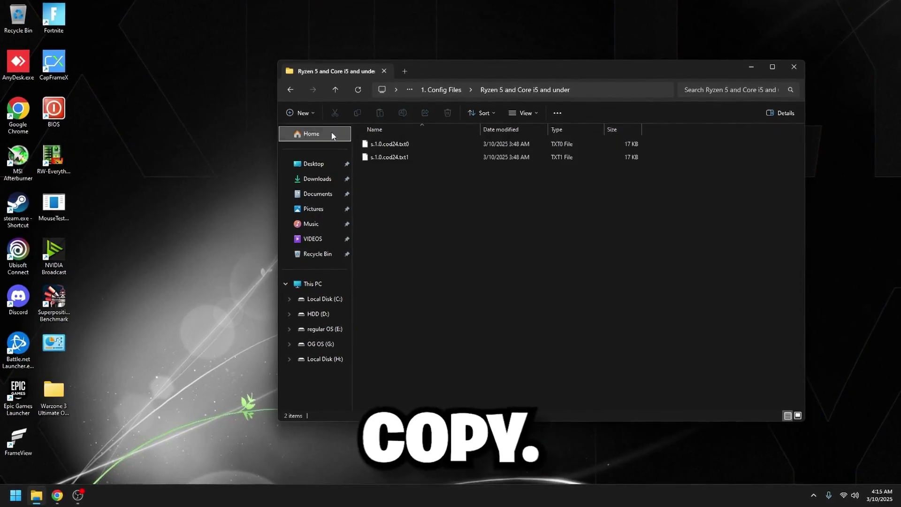
{"action": "key", "text": "alt+Up"}
Step: Copy both config files, s.1.0.cod24.txt0 and s.1.0.cod24.txt1, from the Core i9 + Core i7 + Ryzen 7 folder
{"action": "double_click", "coordinate": [400, 140]}
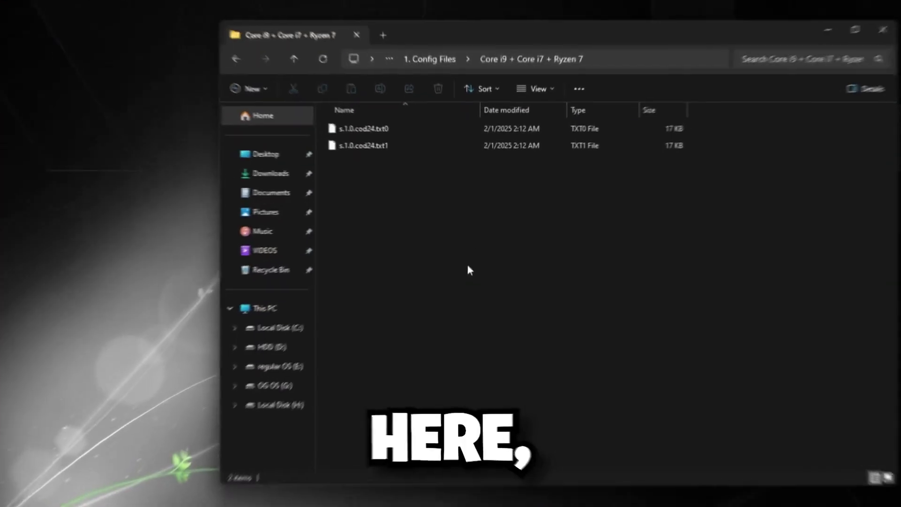
{"action": "key", "text": "ctrl+a"}
{"action": "right_click", "coordinate": [395, 131]}
{"action": "left_click", "coordinate": [422, 209]}
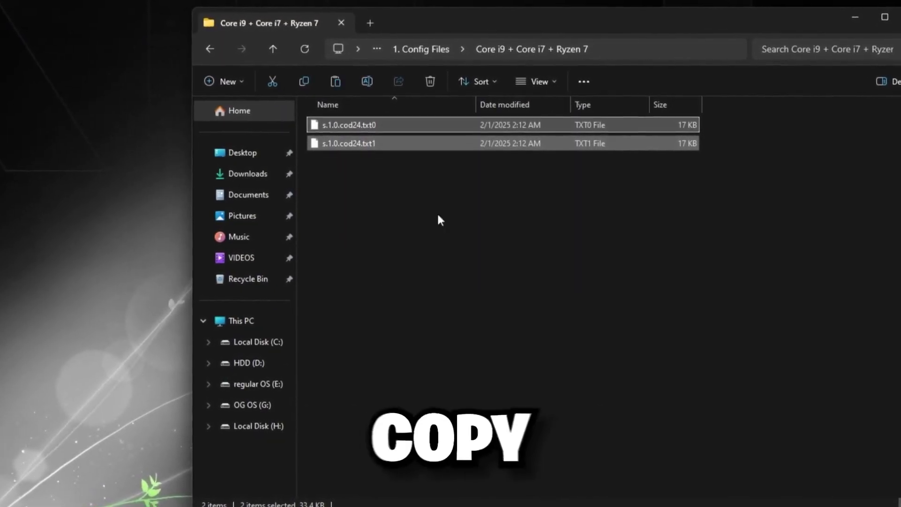
Step: Paste the copied config files into the players folder under Documents > Call of Duty, replacing the existing files
{"action": "left_click", "coordinate": [262, 195]}
{"action": "double_click", "coordinate": [352, 141]}
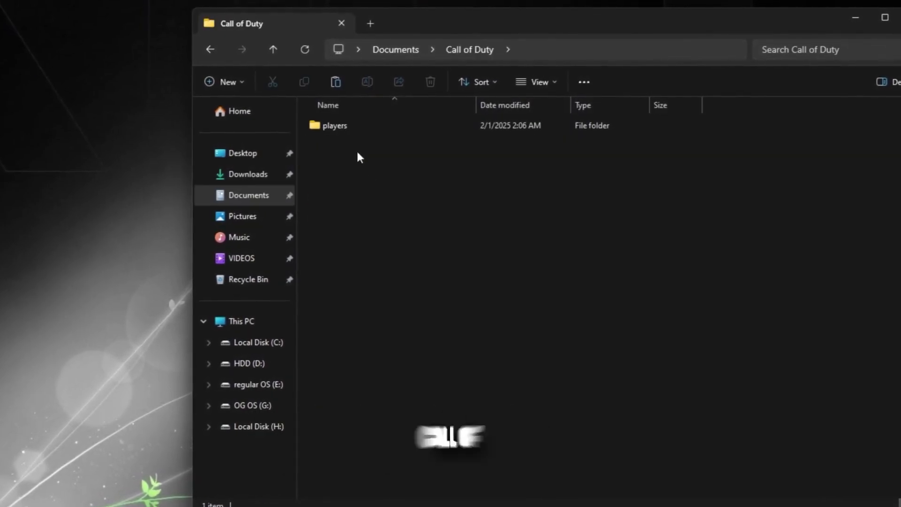
{"action": "double_click", "coordinate": [345, 128]}
{"action": "right_click", "coordinate": [422, 248]}
{"action": "left_click", "coordinate": [467, 339]}
{"action": "left_click", "coordinate": [141, 162]}
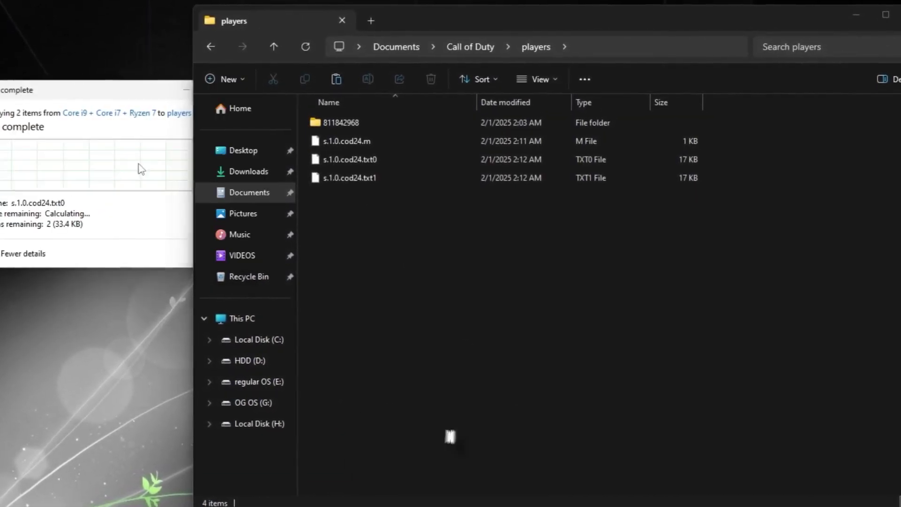
Step: Return to the main Warzone 3 Ultimate Optimization Guide folder
{"action": "left_click", "coordinate": [213, 47]}
{"action": "left_click", "coordinate": [213, 47]}
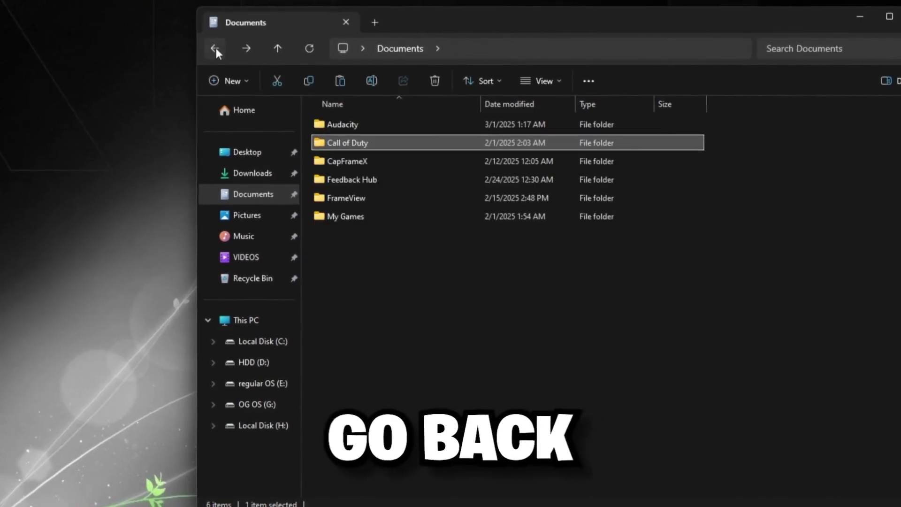
{"action": "left_click", "coordinate": [214, 48]}
{"action": "left_click", "coordinate": [212, 47]}
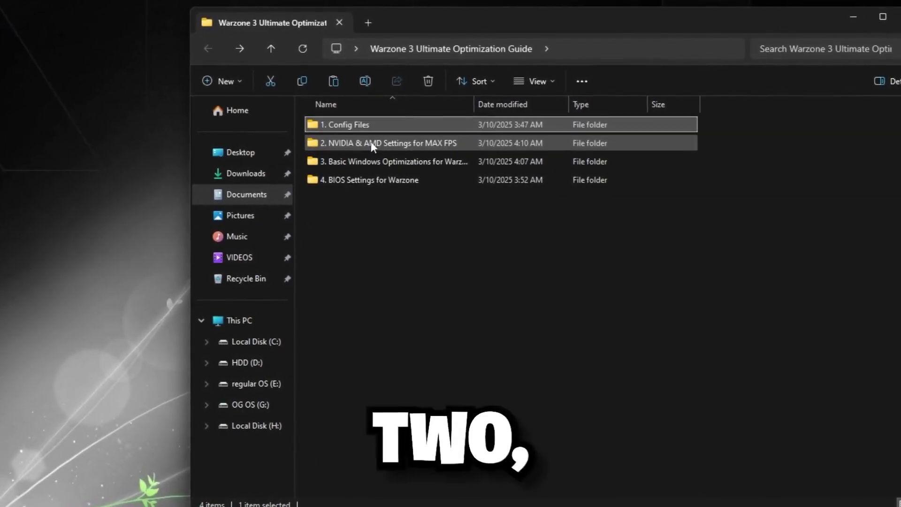
Step: Open the 2. NVIDIA & AMD Settings for MAX FPS folder, minimize its window and open the NVIDIA Control Panel from the desktop
{"action": "mouse_move", "coordinate": [373, 142]}
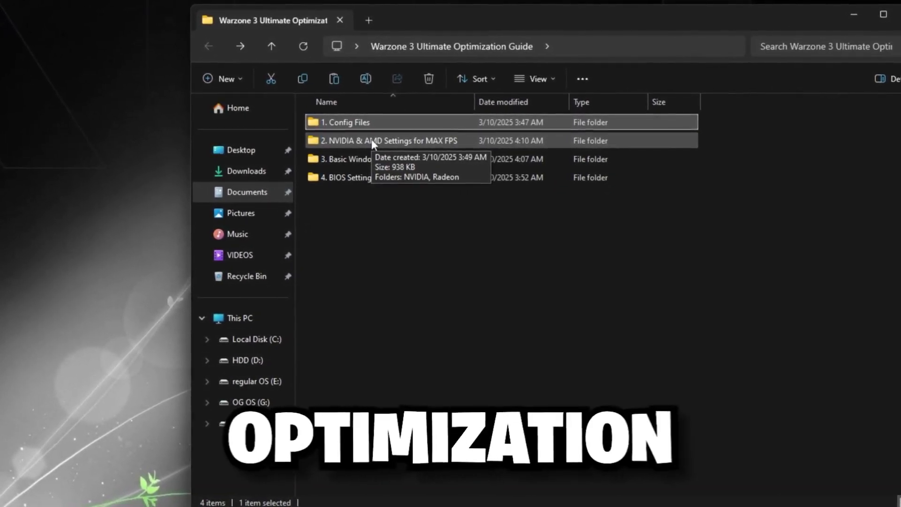
{"action": "double_click", "coordinate": [372, 141]}
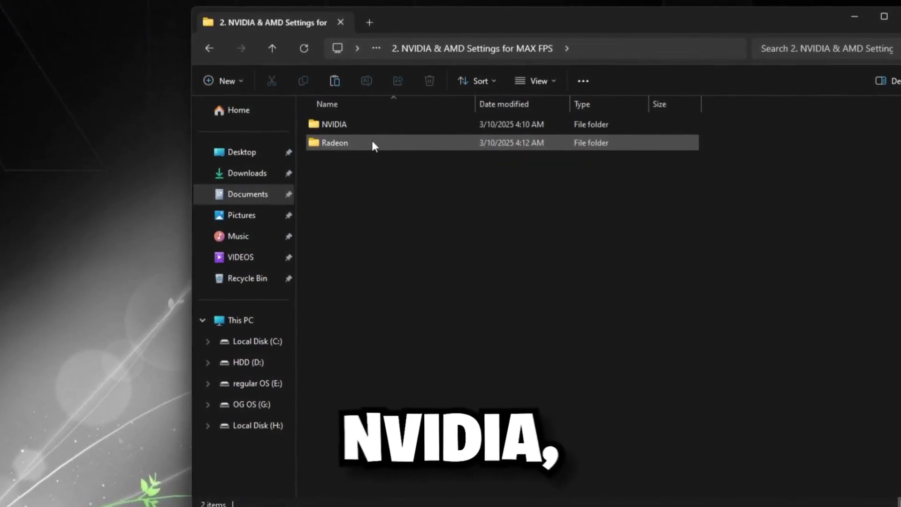
{"action": "left_click", "coordinate": [857, 19]}
{"action": "right_click", "coordinate": [388, 181]}
{"action": "left_click", "coordinate": [450, 254]}
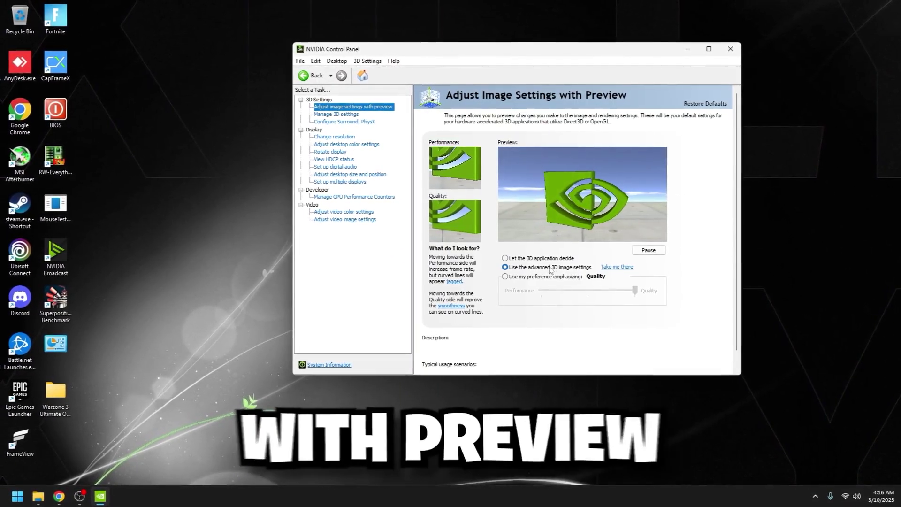
Step: Set the image settings to use the preference emphasizing Performance and apply the change
{"action": "left_click", "coordinate": [550, 276]}
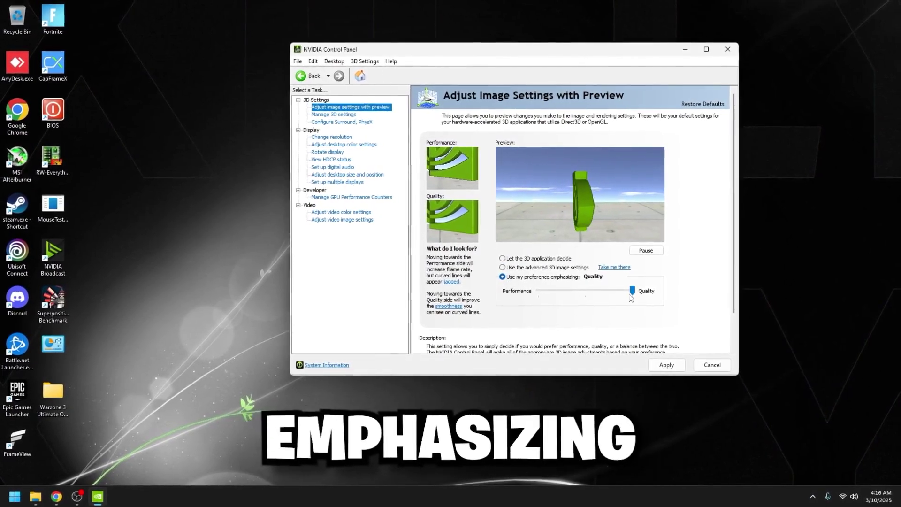
{"action": "left_click_drag", "start_coordinate": [632, 292], "coordinate": [540, 291]}
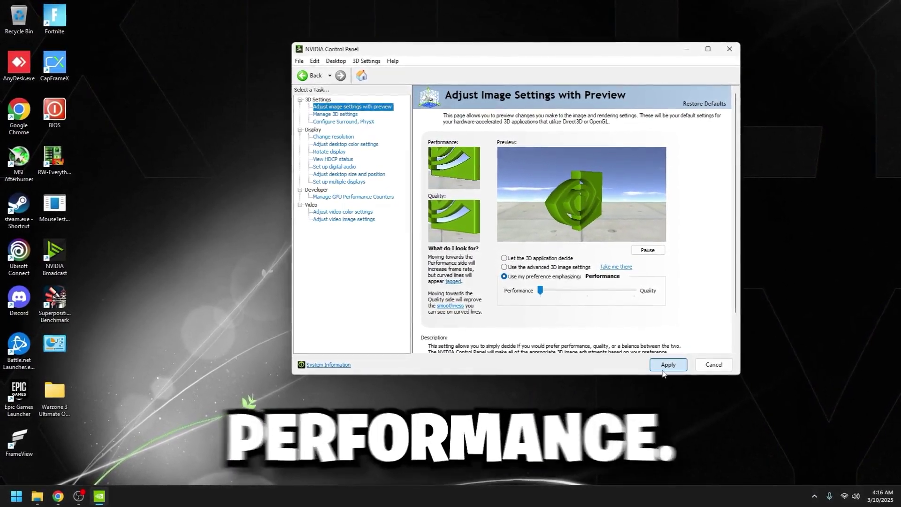
{"action": "left_click", "coordinate": [668, 364]}
Step: Review the global 3D settings from Image Scaling down to Low Latency Mode, OpenGL rendering GPU and Power management mode
{"action": "left_click", "coordinate": [335, 114]}
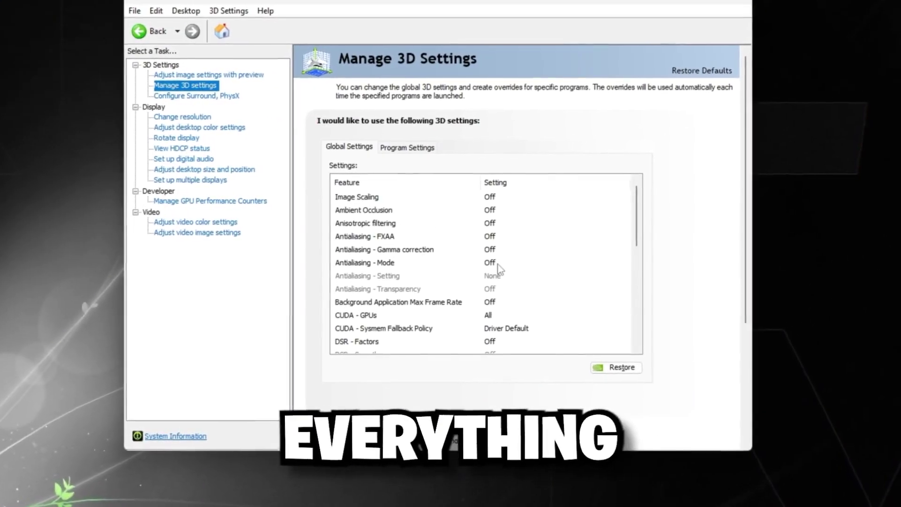
{"action": "scroll", "coordinate": [558, 245], "scroll_direction": "down", "scroll_amount": 2}
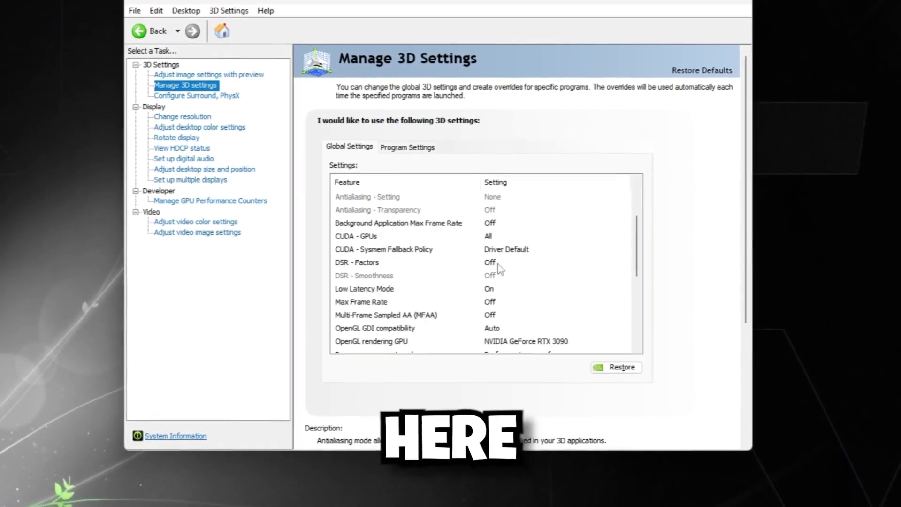
{"action": "left_click", "coordinate": [490, 289]}
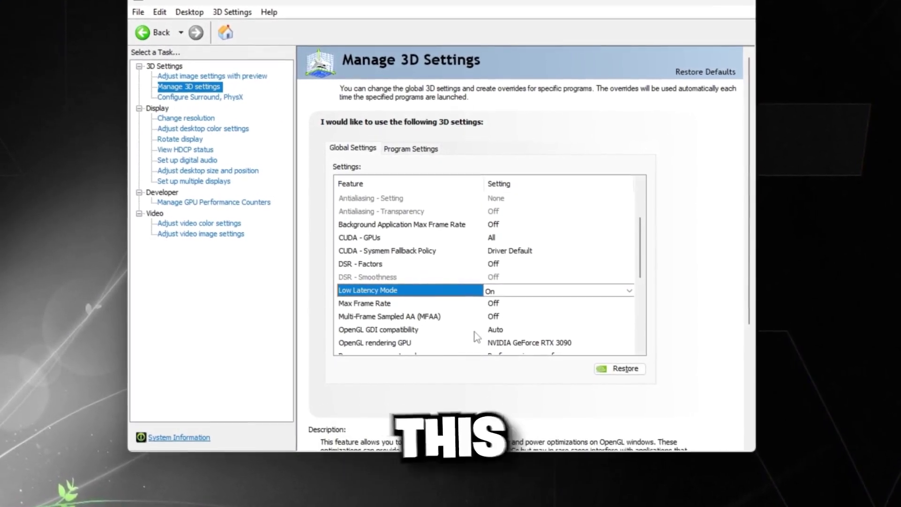
{"action": "scroll", "coordinate": [476, 337], "scroll_direction": "down", "scroll_amount": 1}
{"action": "left_click", "coordinate": [415, 304]}
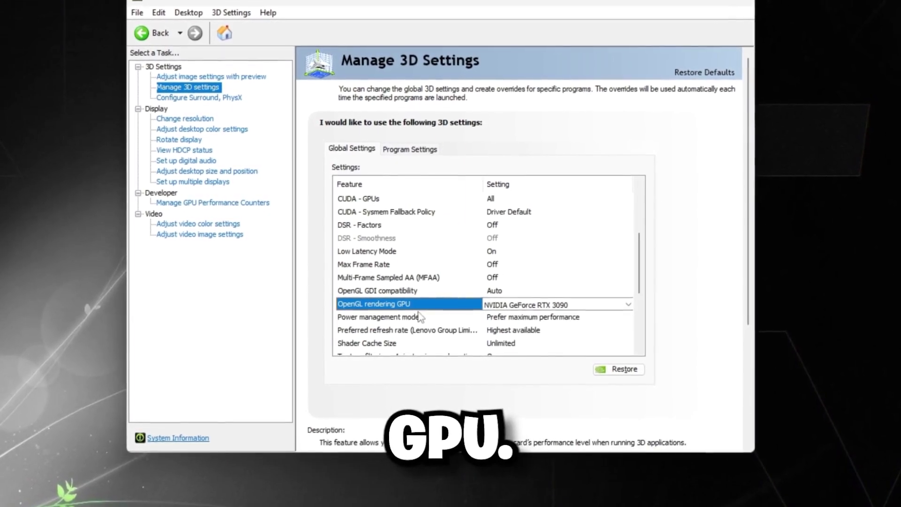
{"action": "left_click", "coordinate": [425, 319]}
{"action": "scroll", "coordinate": [424, 318], "scroll_direction": "down", "scroll_amount": 2}
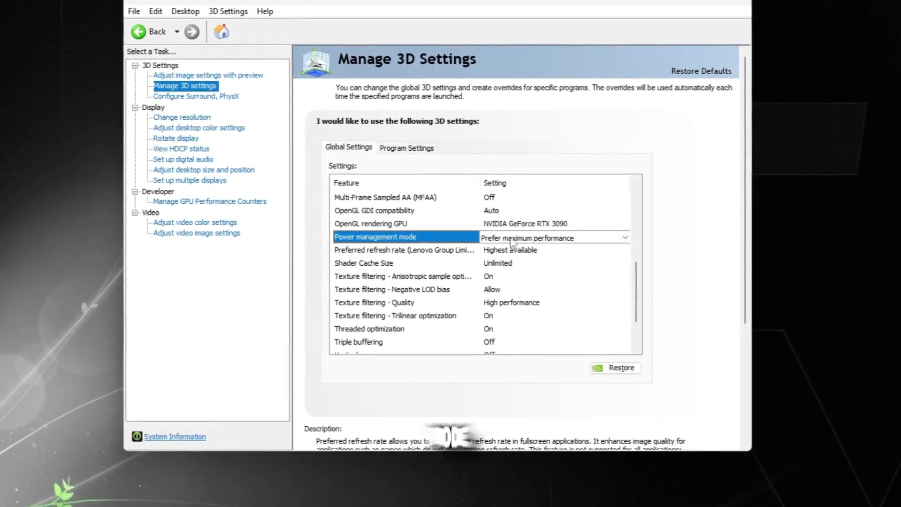
Step: Review Shader Cache Size, Texture filtering - Quality, Threaded optimization and Vertical sync in the global 3D settings
{"action": "left_click", "coordinate": [388, 265]}
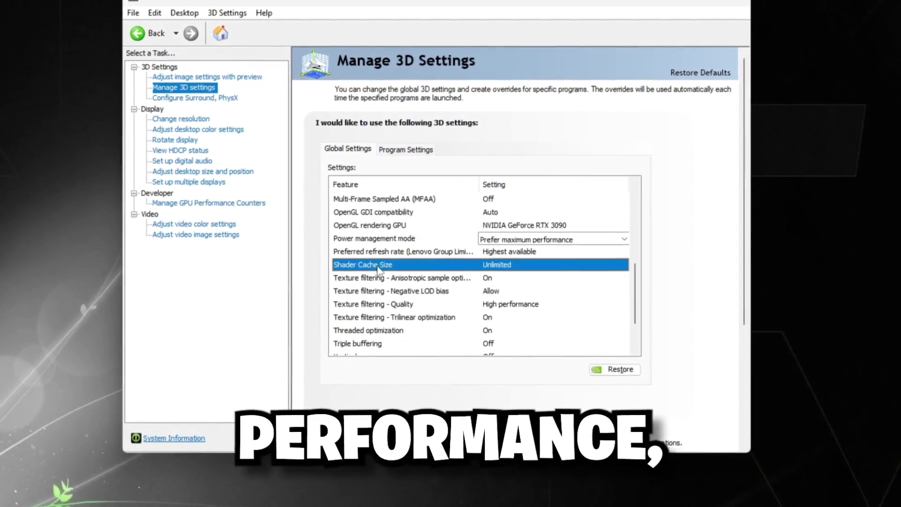
{"action": "scroll", "coordinate": [511, 311], "scroll_direction": "down", "scroll_amount": 1}
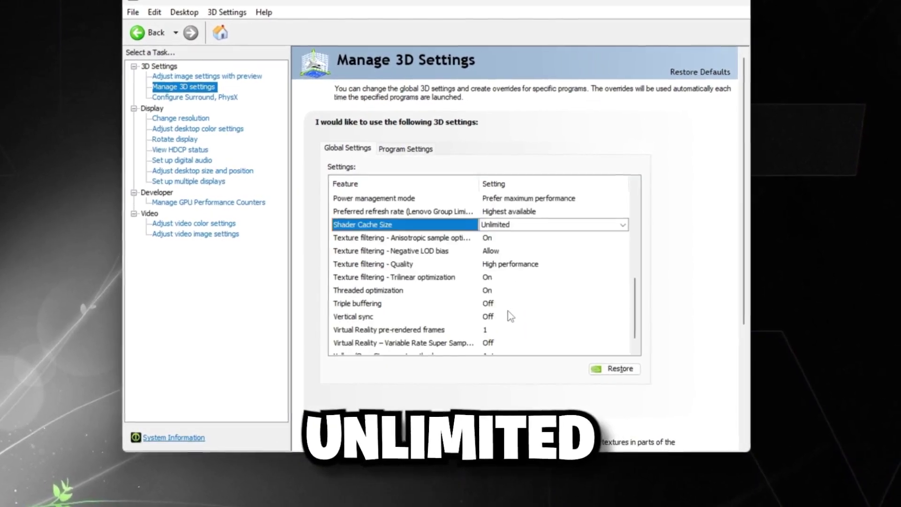
{"action": "left_click", "coordinate": [550, 266]}
{"action": "left_click", "coordinate": [420, 290]}
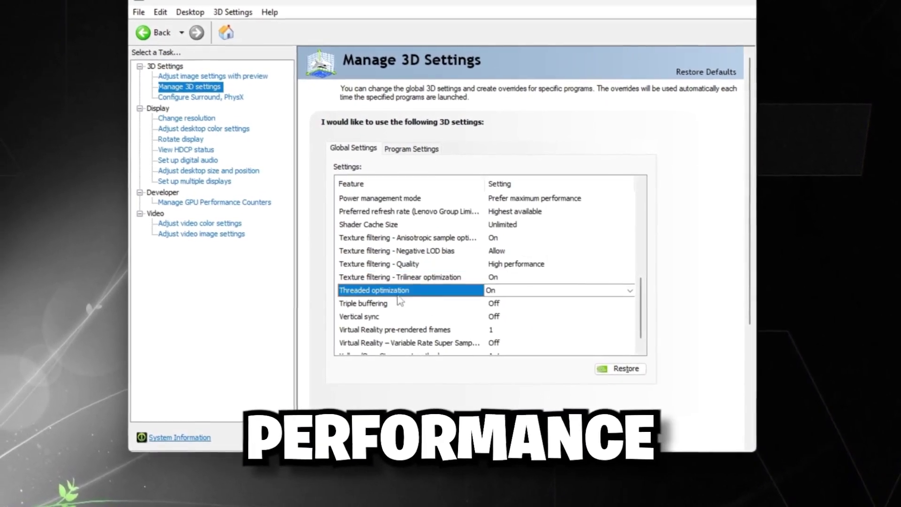
{"action": "scroll", "coordinate": [421, 291], "scroll_direction": "down", "scroll_amount": 1}
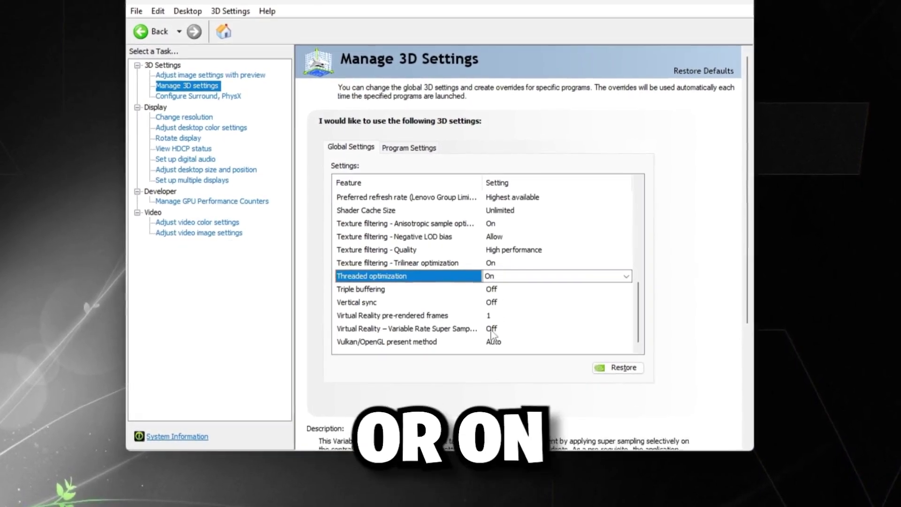
{"action": "left_click", "coordinate": [427, 304]}
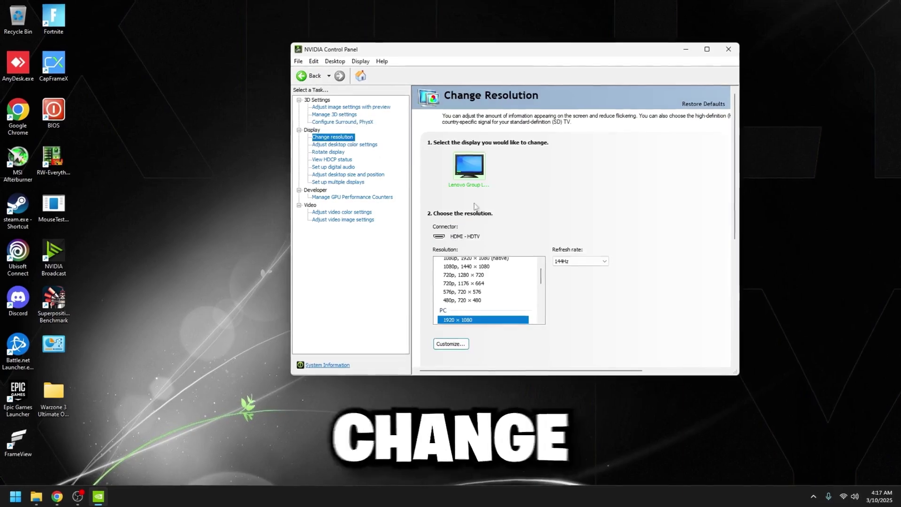
Step: Check the display's resolution and output color settings, and apply a Digital vibrance of 74% in the desktop color settings
{"action": "scroll", "coordinate": [661, 267], "scroll_direction": "down", "scroll_amount": 5}
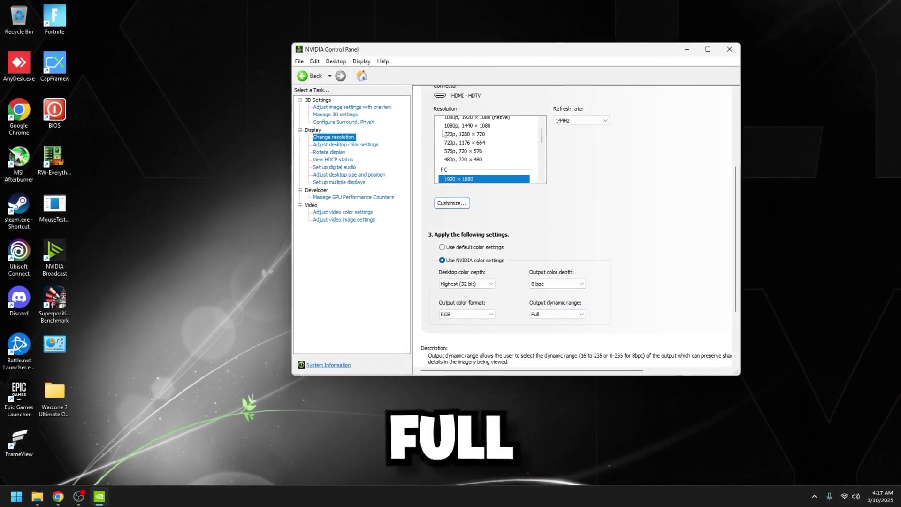
{"action": "left_click", "coordinate": [343, 143]}
{"action": "scroll", "coordinate": [677, 299], "scroll_direction": "down", "scroll_amount": 2}
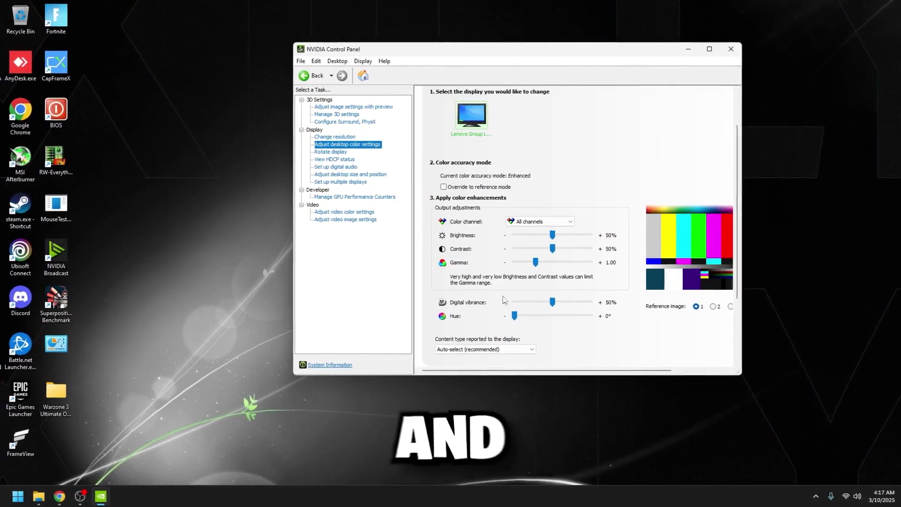
{"action": "left_click_drag", "start_coordinate": [549, 302], "coordinate": [569, 306]}
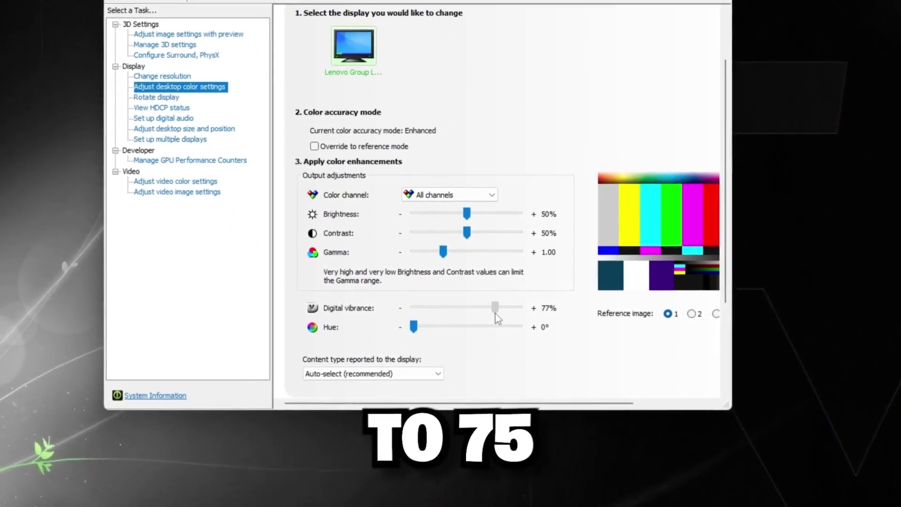
{"action": "left_click_drag", "start_coordinate": [495, 313], "coordinate": [495, 315]}
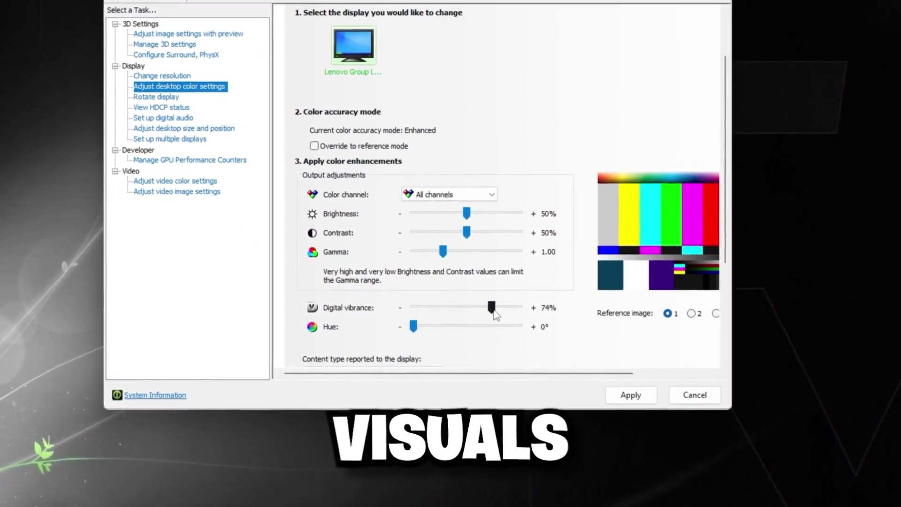
{"action": "left_click", "coordinate": [631, 395]}
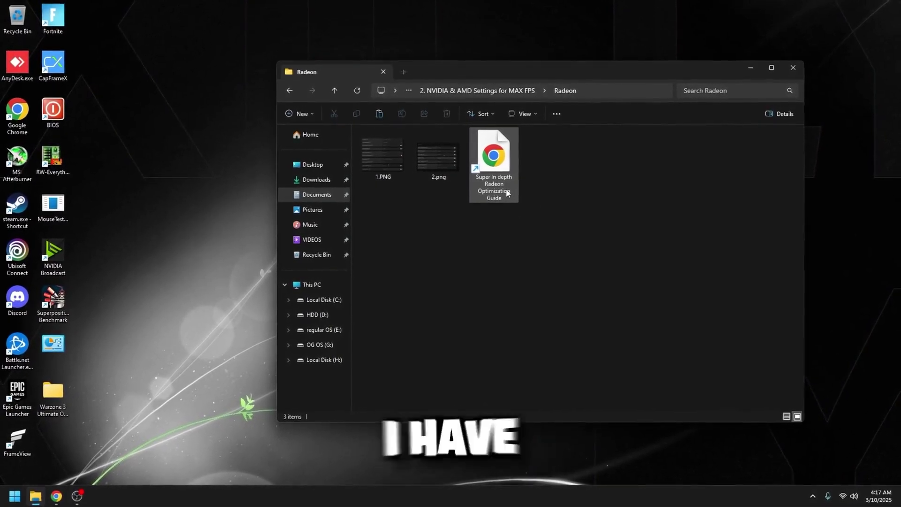
Step: Launch nvidiaProfileInspector.exe from the NVIDIA folder, and set CUDA - Force P2 State to Off in the global driver profile
{"action": "key", "text": "alt+Left"}
{"action": "double_click", "coordinate": [378, 143]}
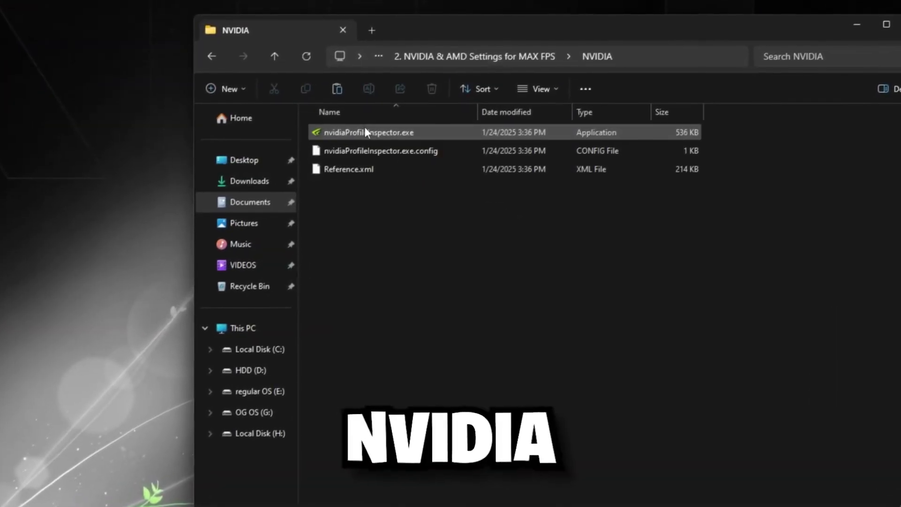
{"action": "double_click", "coordinate": [344, 134]}
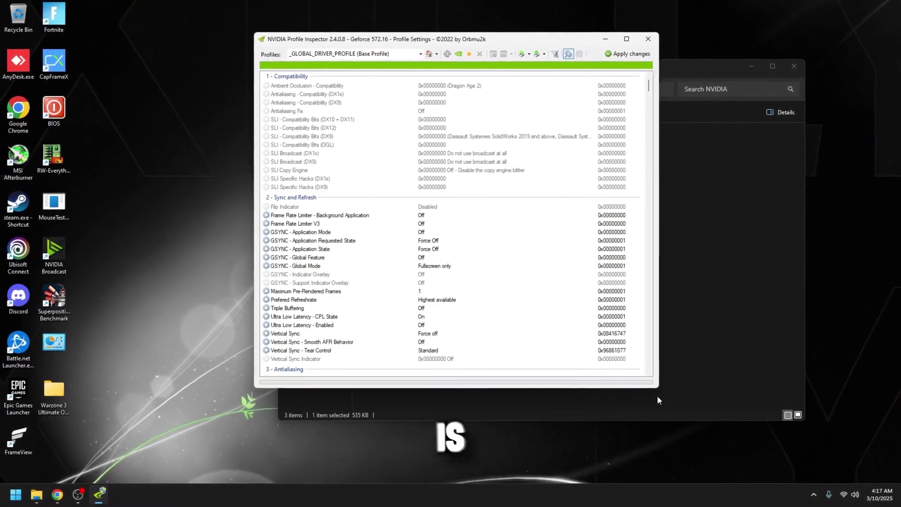
{"action": "left_click_drag", "start_coordinate": [659, 387], "coordinate": [723, 444]}
{"action": "scroll", "coordinate": [291, 342], "scroll_direction": "down", "scroll_amount": 15}
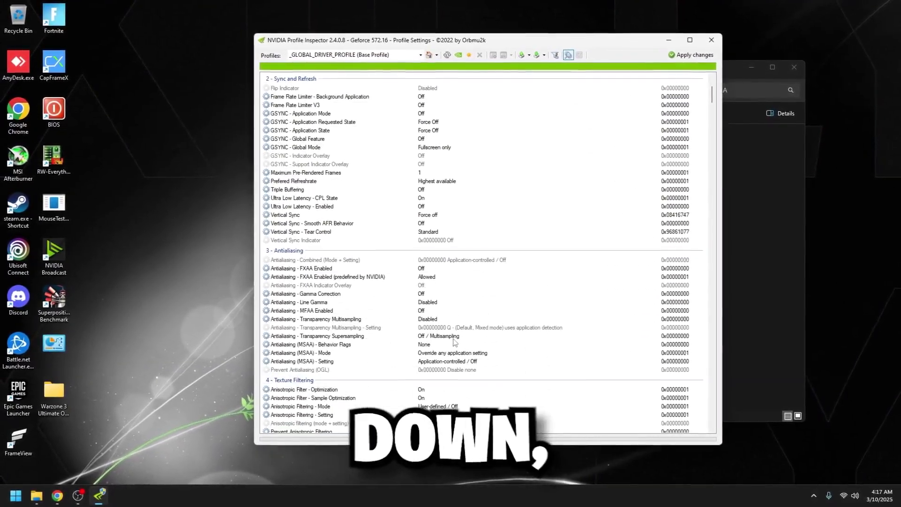
{"action": "left_click", "coordinate": [422, 321]}
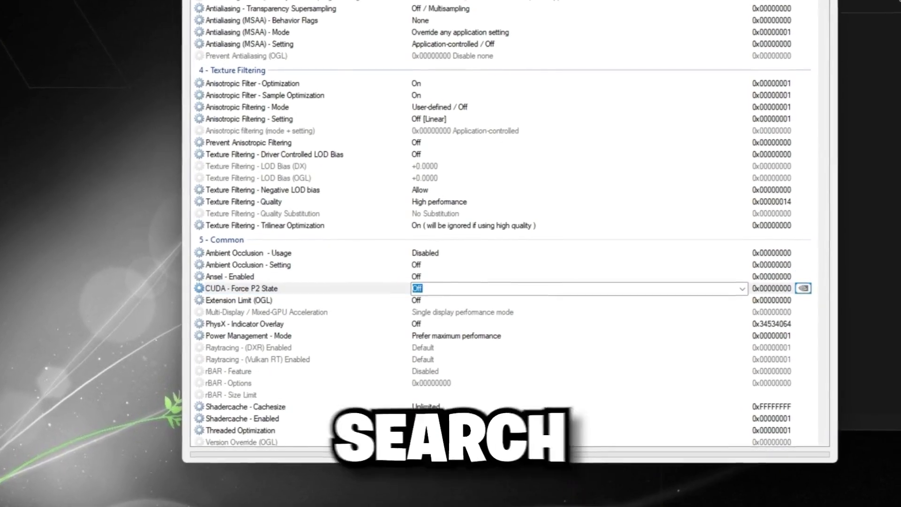
Step: Load the Call of Duty: Black Ops 6 profile, set rBAR - Feature to Disabled and apply the changes
{"action": "type", "text": "call of"}
{"action": "scroll", "coordinate": [319, 201], "scroll_direction": "up", "scroll_amount": 6}
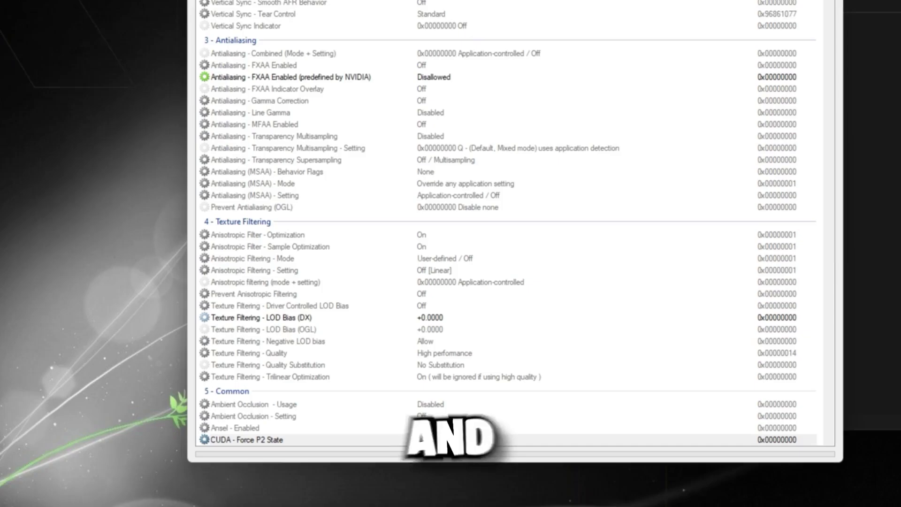
{"action": "scroll", "coordinate": [319, 200], "scroll_direction": "down", "scroll_amount": 7}
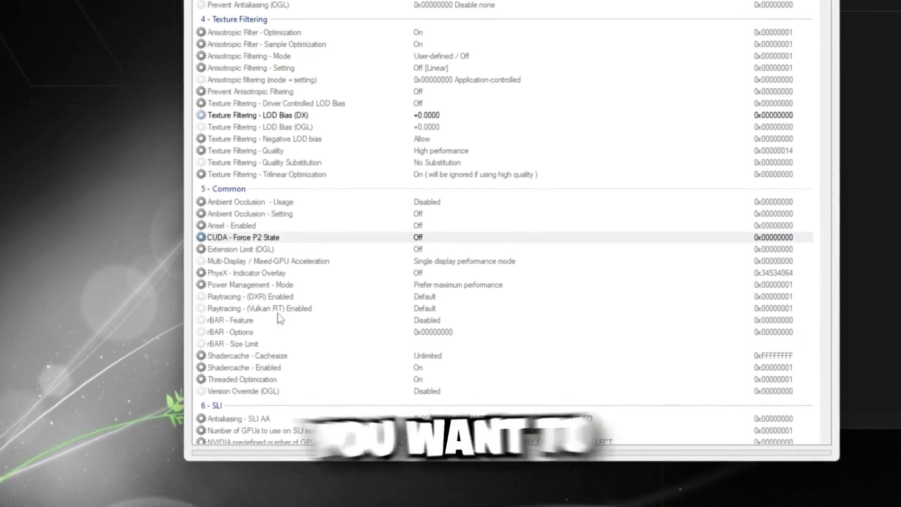
{"action": "left_click", "coordinate": [266, 323]}
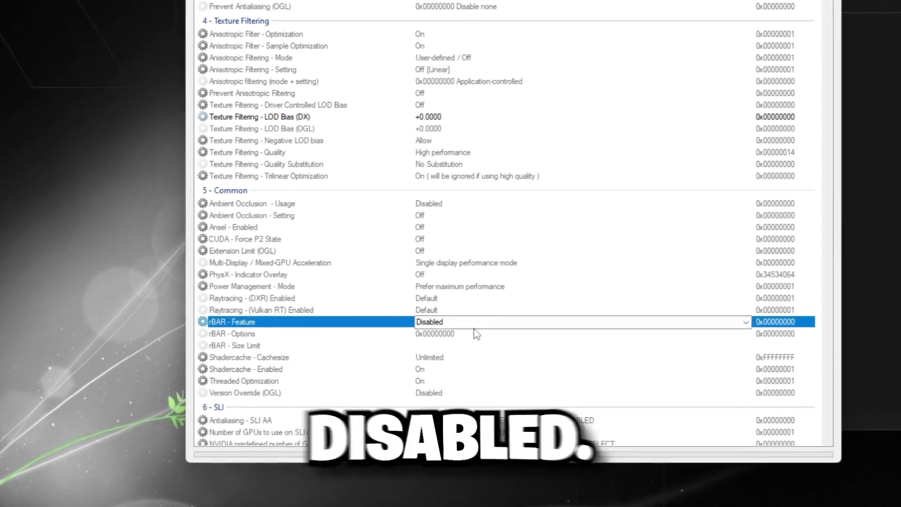
{"action": "left_click", "coordinate": [352, 334]}
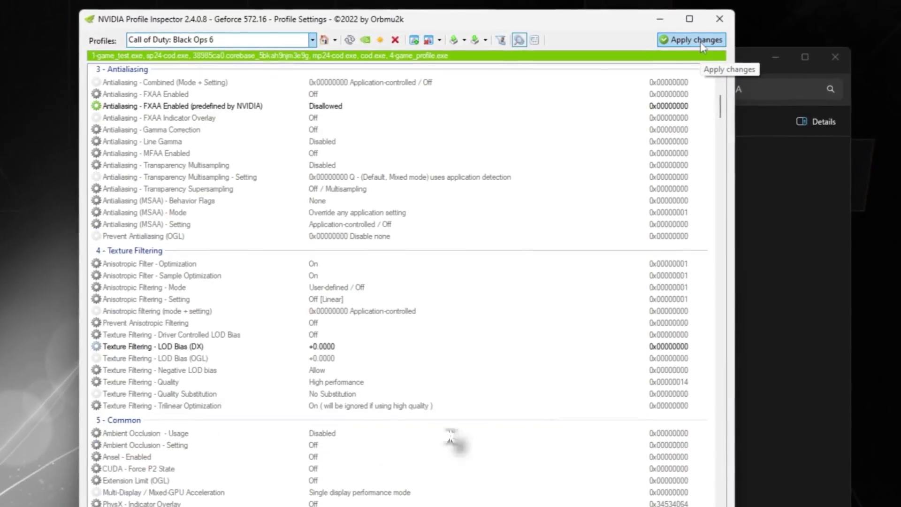
{"action": "left_click", "coordinate": [700, 41]}
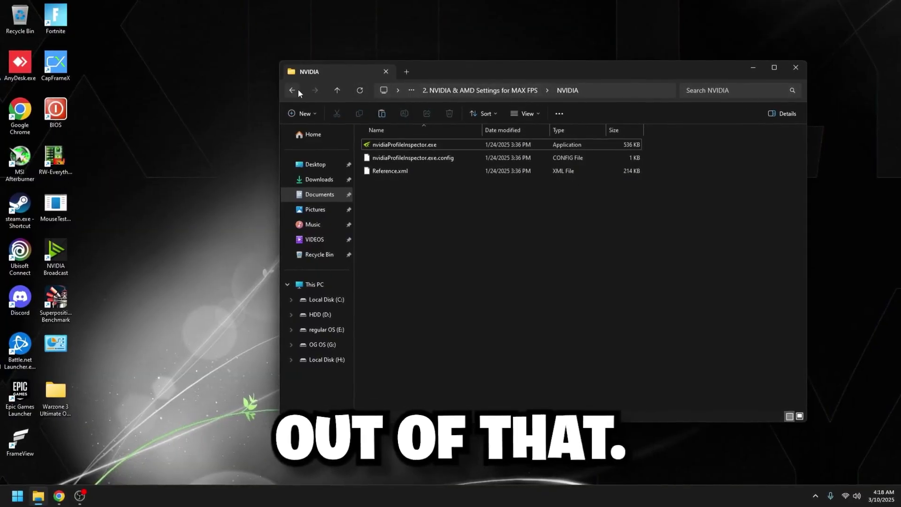
Step: Open the 3. Basic Windows Optimizations for Warzone 3 folder from the main guide folder and launch the Choose a power plan shortcut
{"action": "left_click", "coordinate": [296, 90]}
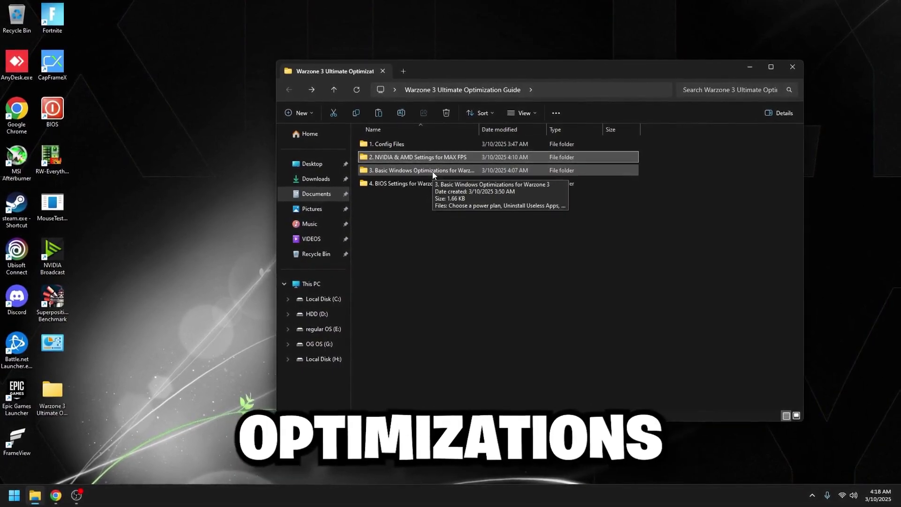
{"action": "double_click", "coordinate": [434, 171]}
{"action": "double_click", "coordinate": [395, 145]}
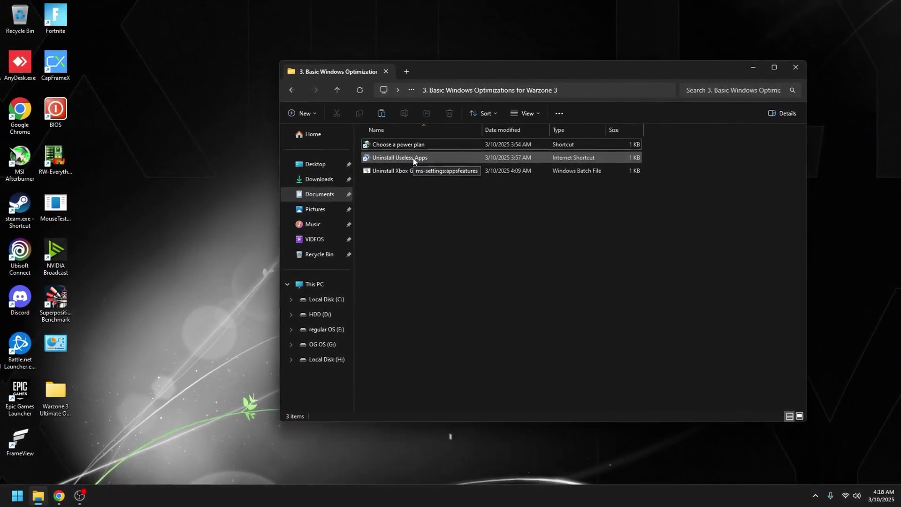
Step: Open the installed apps list through the Uninstall Useless Apps shortcut and uninstall Feedback Hub
{"action": "double_click", "coordinate": [410, 157]}
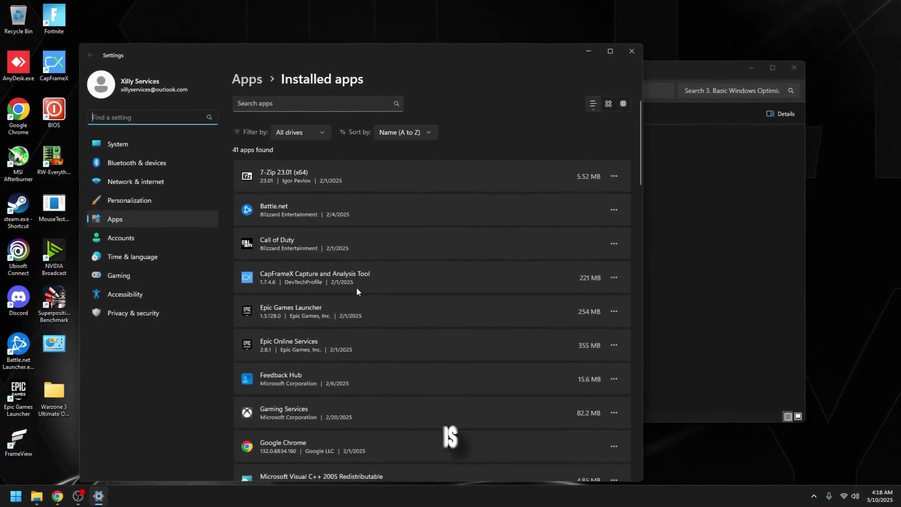
{"action": "scroll", "coordinate": [413, 277], "scroll_direction": "down", "scroll_amount": 5}
{"action": "left_click", "coordinate": [675, 252]}
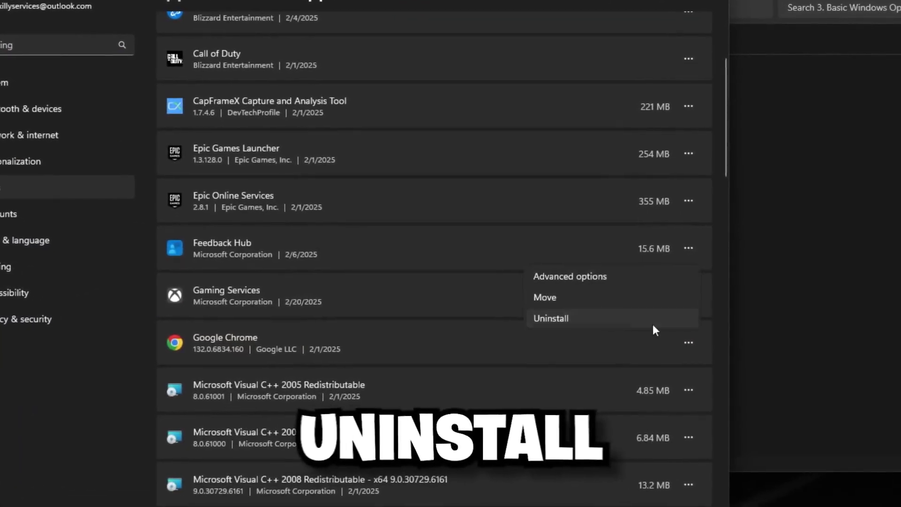
{"action": "left_click", "coordinate": [640, 314]}
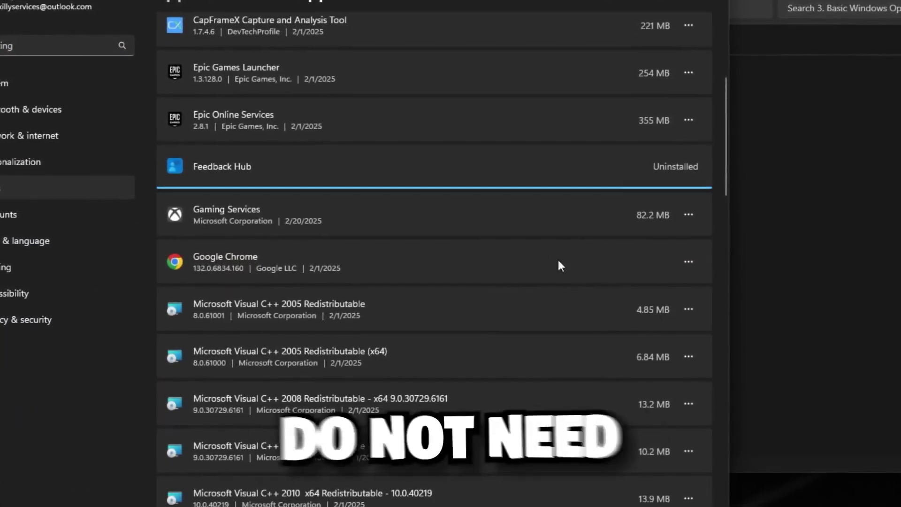
{"action": "scroll", "coordinate": [558, 260], "scroll_direction": "down", "scroll_amount": 15}
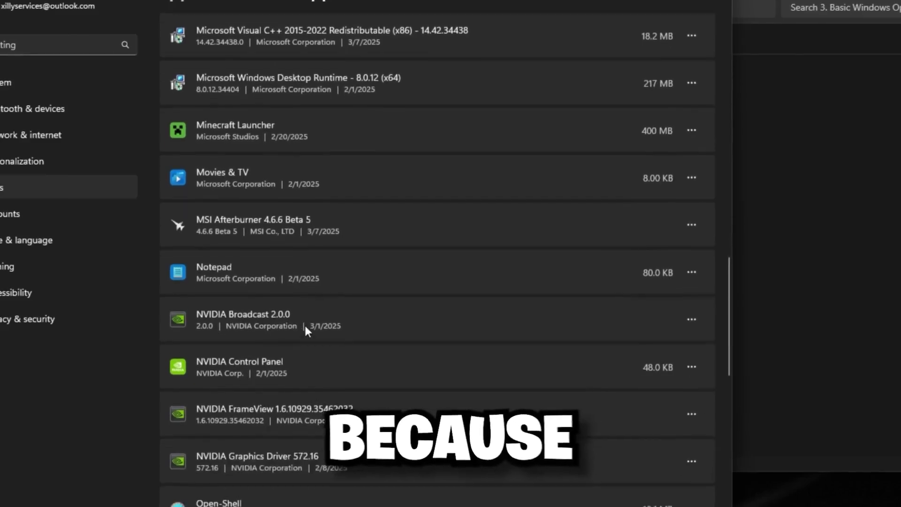
Step: Uninstall Xbox Live and Xbox from the installed apps list
{"action": "scroll", "coordinate": [458, 335], "scroll_direction": "down", "scroll_amount": 5}
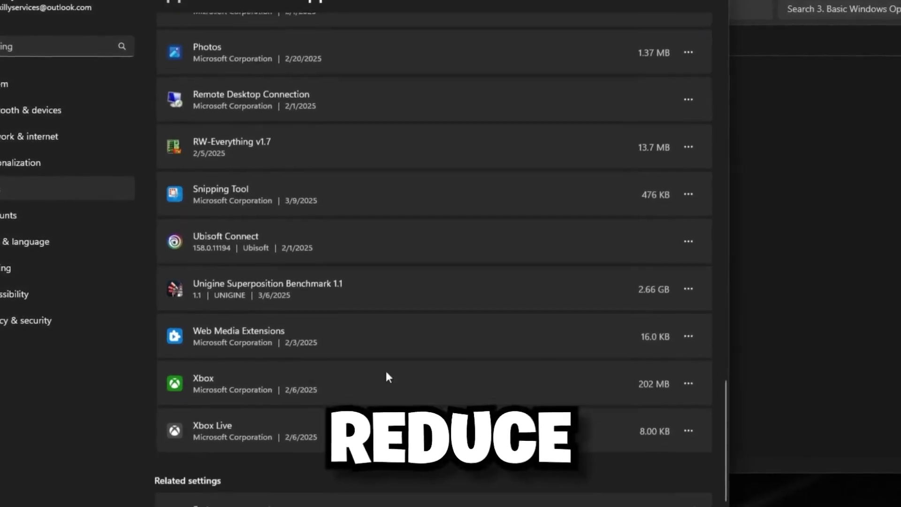
{"action": "left_click", "coordinate": [690, 424]}
{"action": "left_click", "coordinate": [596, 498]}
{"action": "left_click", "coordinate": [660, 493]}
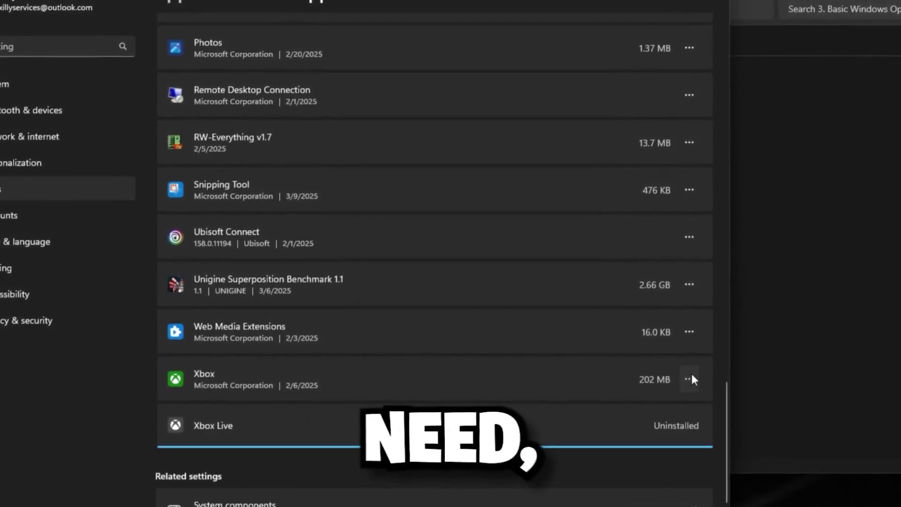
{"action": "left_click", "coordinate": [690, 377]}
{"action": "left_click", "coordinate": [640, 446]}
{"action": "left_click", "coordinate": [657, 448]}
{"action": "scroll", "coordinate": [304, 367], "scroll_direction": "up", "scroll_amount": 15}
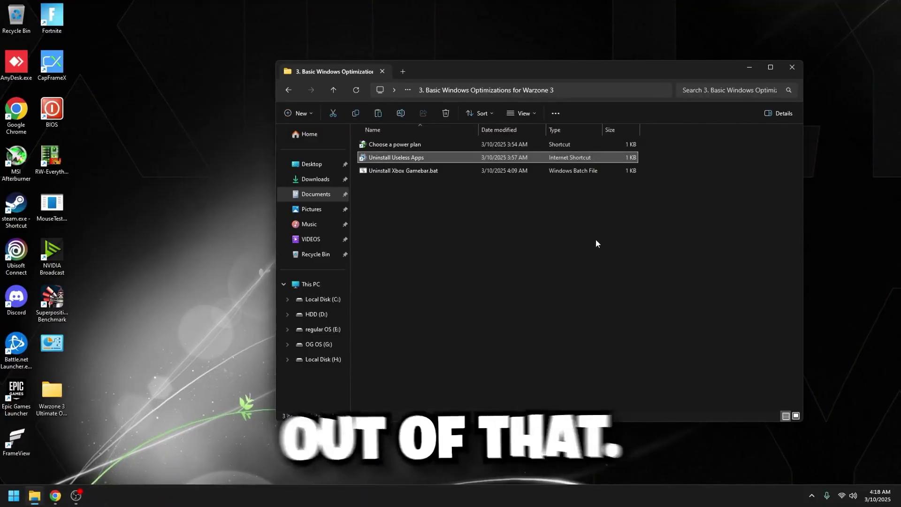
Step: Run Uninstall Xbox Gamebar.bat as administrator and dismiss its console window when it finishes
{"action": "left_click", "coordinate": [378, 171]}
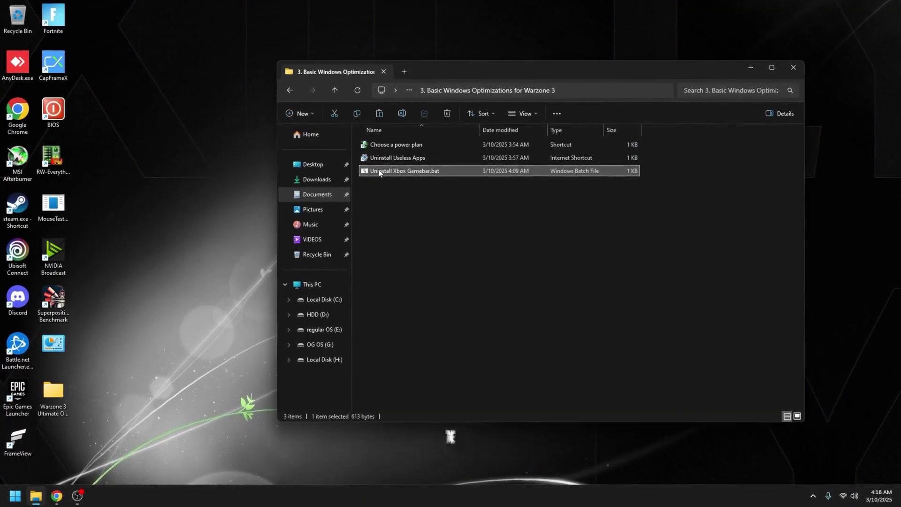
{"action": "right_click", "coordinate": [380, 172]}
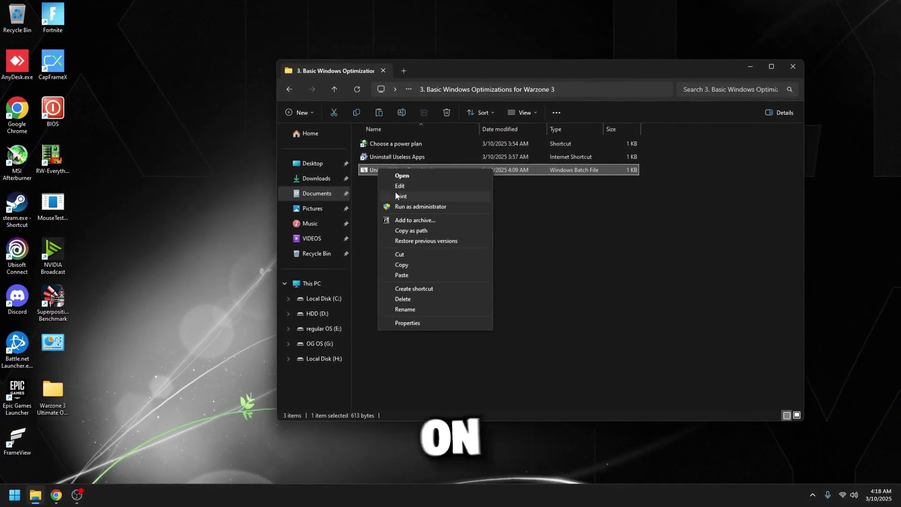
{"action": "left_click", "coordinate": [399, 210]}
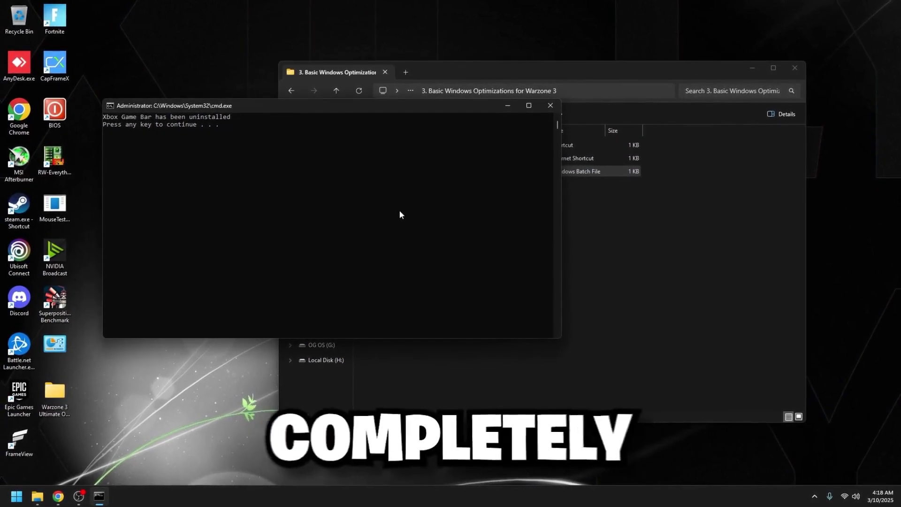
{"action": "key", "text": "Return"}
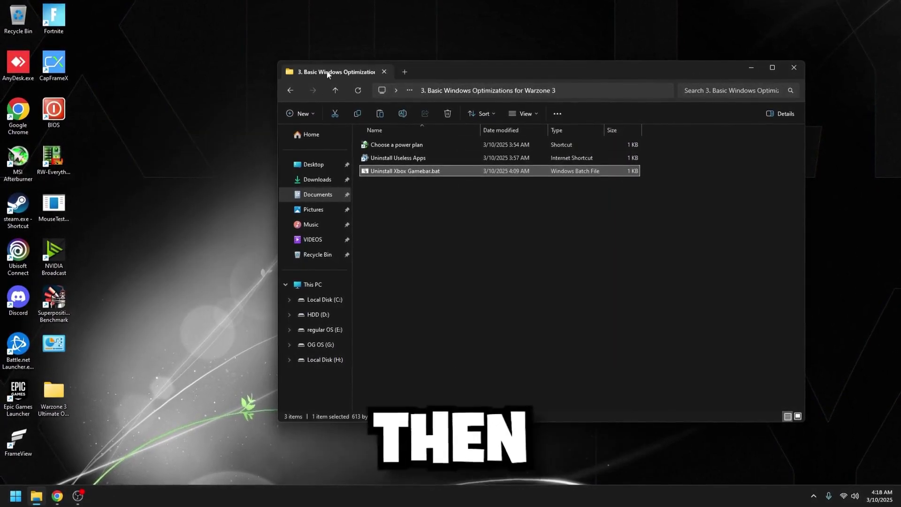
Step: Open the 4. BIOS Settings for Warzone folder from the main guide folder and launch the Restart to BIOS shortcut
{"action": "key", "text": "alt+Left"}
{"action": "double_click", "coordinate": [425, 184]}
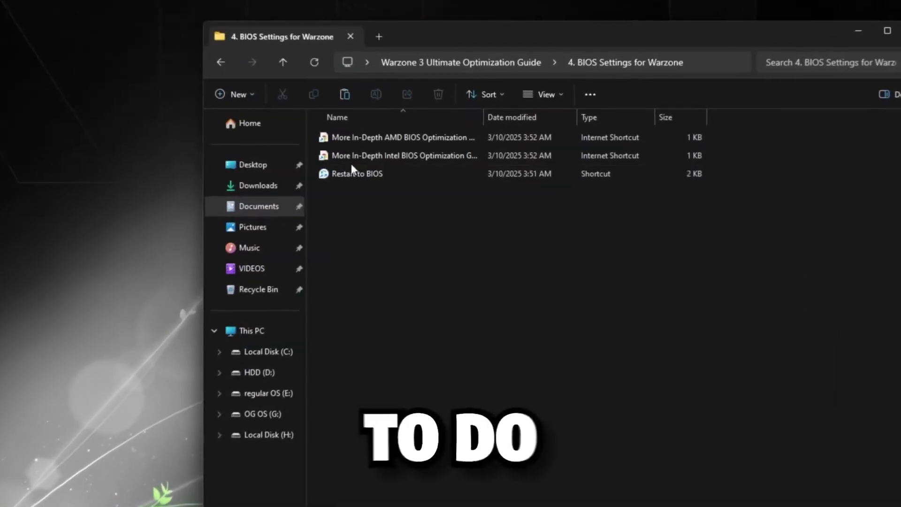
{"action": "left_click", "coordinate": [387, 175]}
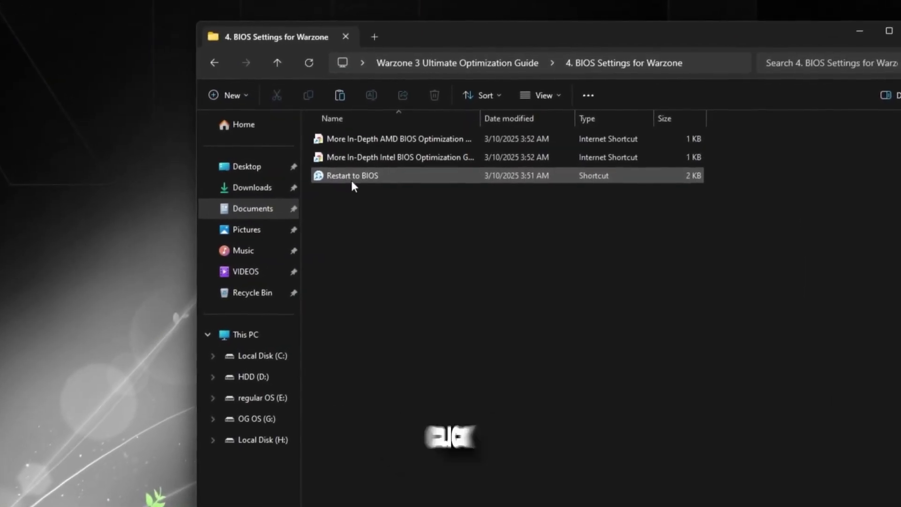
{"action": "mouse_move", "coordinate": [350, 177]}
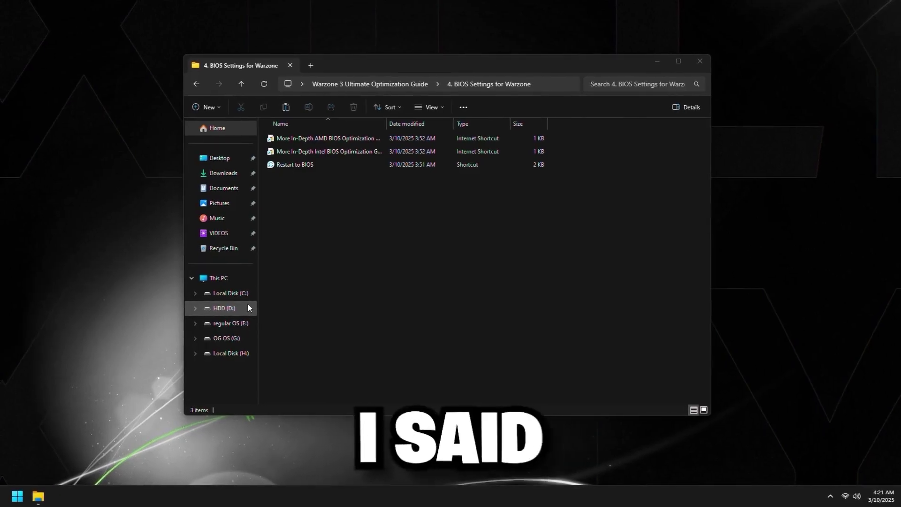
{"action": "right_click", "coordinate": [286, 165]}
{"action": "left_click", "coordinate": [309, 199]}
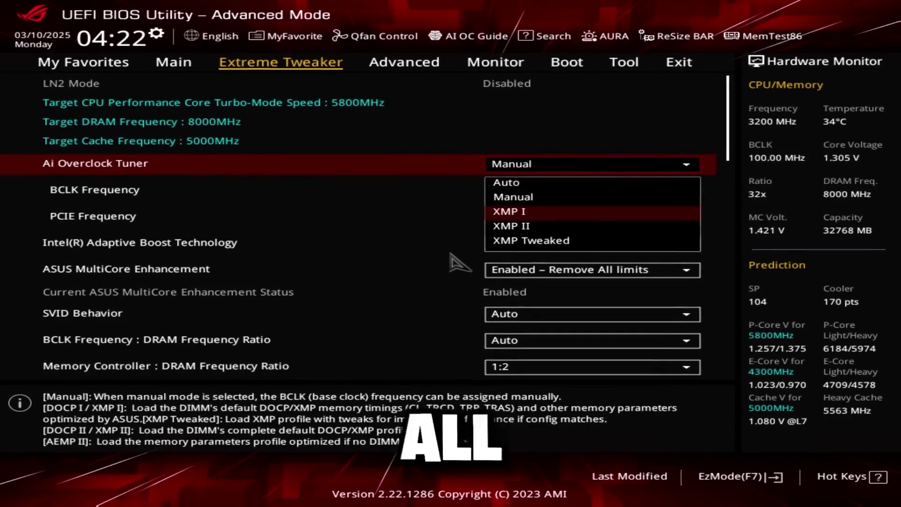
Step: Examine the Ai Overclock Tuner profile options and the Extreme Tweaker settings below it in the ASUS BIOS
{"action": "key", "text": "Escape"}
{"action": "key", "text": "Down"}
{"action": "key", "text": "Down"}
{"action": "key", "text": "Down"}
{"action": "key", "text": "Down"}
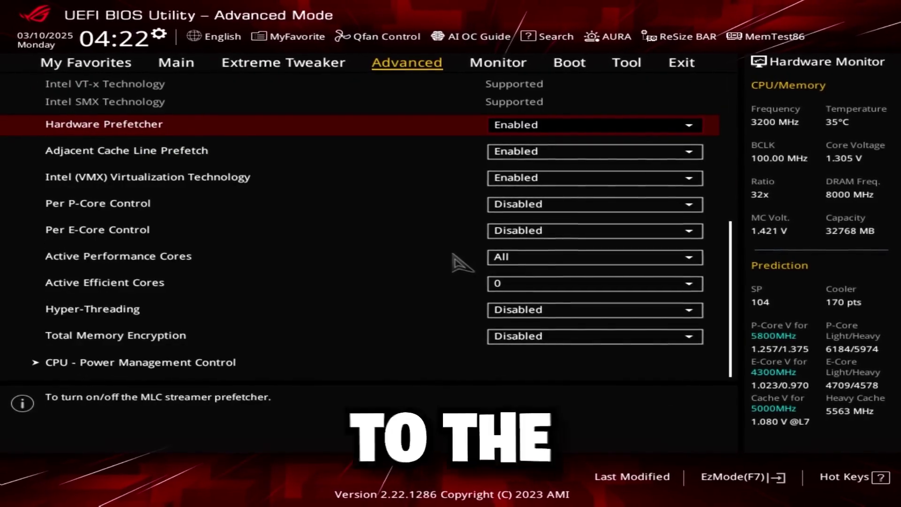
Step: Open CPU - Power Management Control in the CPU configuration for review, and finish with Save Changes & Reset
{"action": "key", "text": "Down"}
{"action": "key", "text": "Down"}
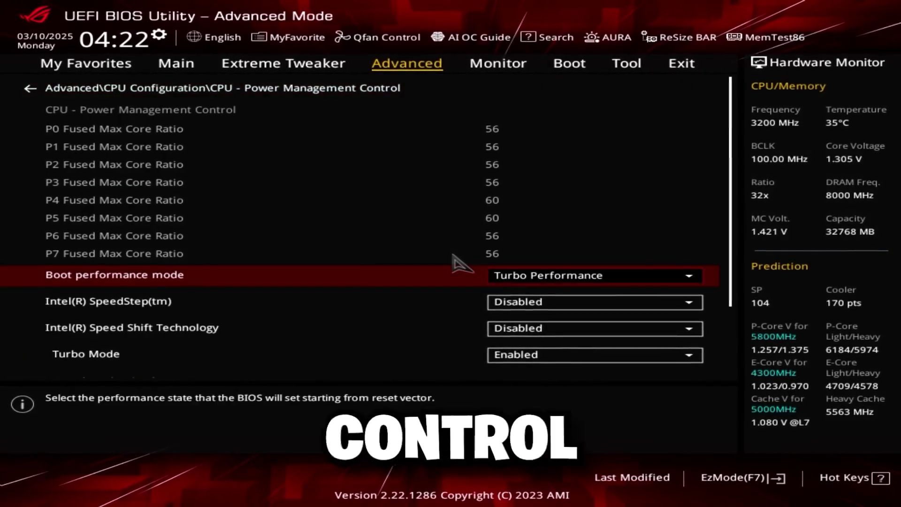
{"action": "key", "text": "Up"}
{"action": "key", "text": "Up"}
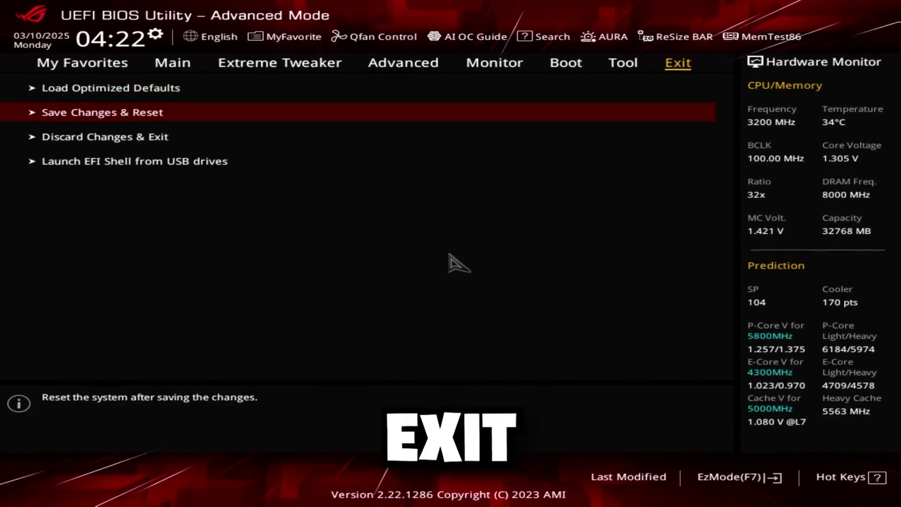
{"action": "key", "text": "Return"}
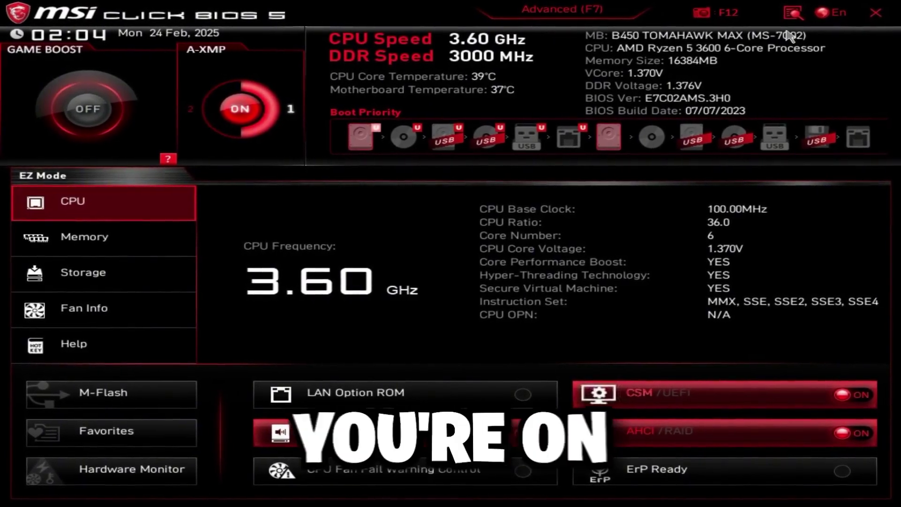
Step: In MSI Click BIOS 5, switch to Advanced mode and set OC Explore Mode to Expert in the overclocking settings
{"action": "key", "text": "F7"}
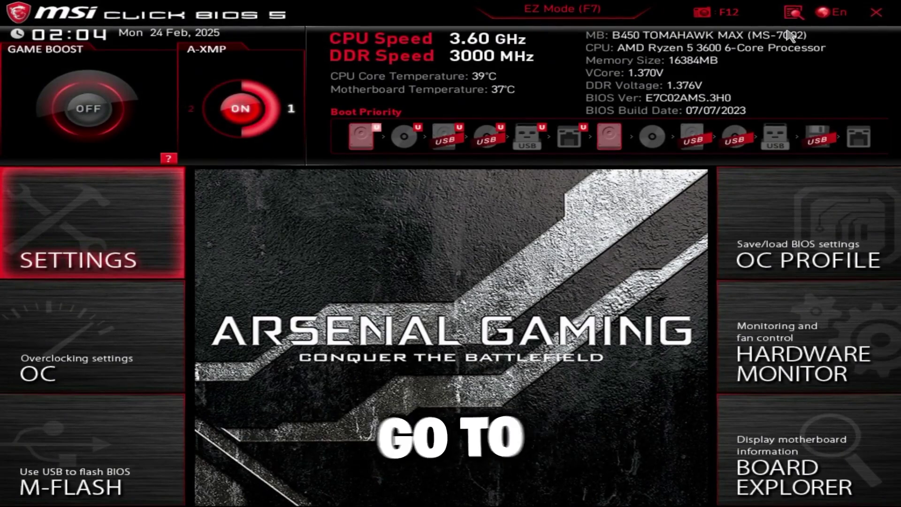
{"action": "key", "text": "Down"}
{"action": "key", "text": "Return"}
{"action": "key", "text": "plus"}
{"action": "key", "text": "Down"}
{"action": "key", "text": "Down"}
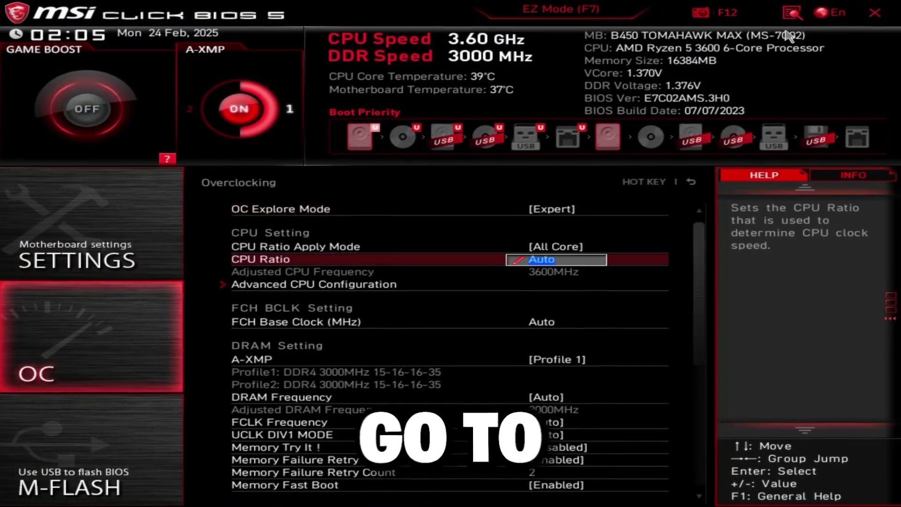
Step: Set Precision Boost Overdrive to Enabled in the AMD Overclocking section of Advanced CPU Configuration
{"action": "key", "text": "Down"}
{"action": "key", "text": "Return"}
{"action": "key", "text": "Down"}
{"action": "key", "text": "Down"}
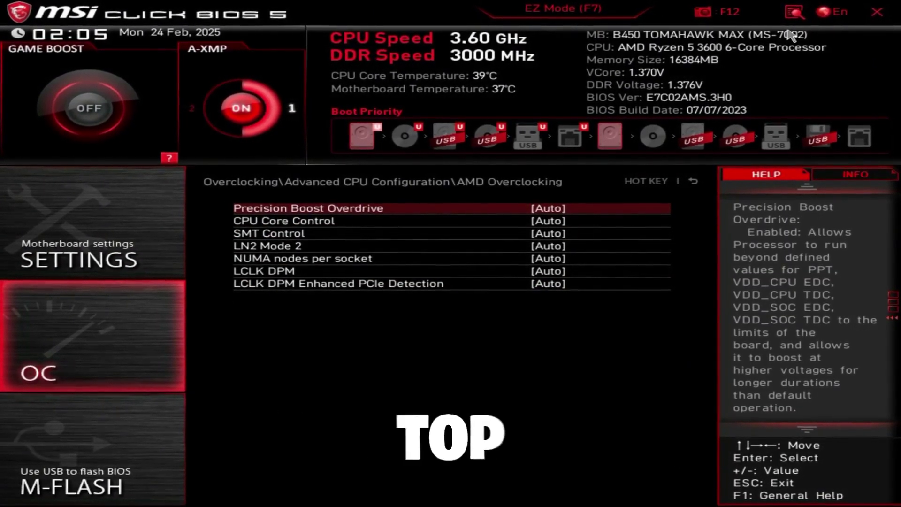
{"action": "key", "text": "Return"}
{"action": "key", "text": "Down"}
{"action": "key", "text": "Down"}
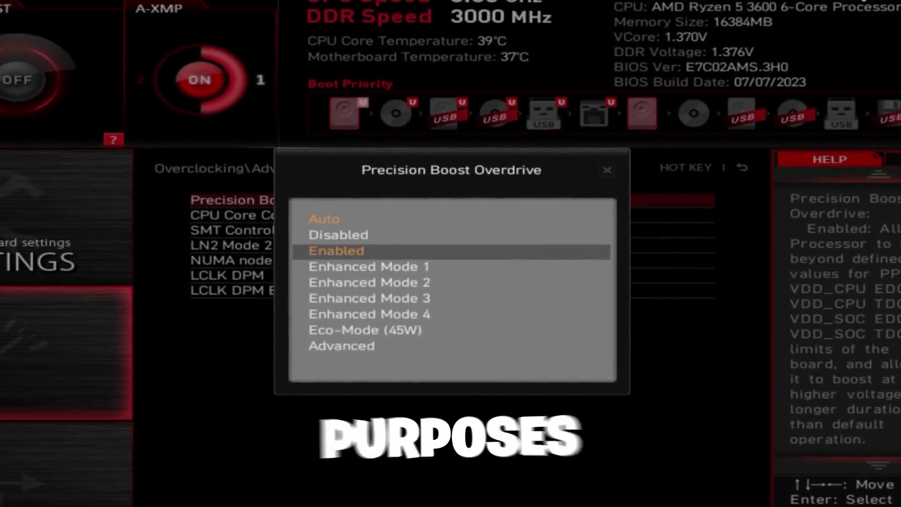
{"action": "key", "text": "Return"}
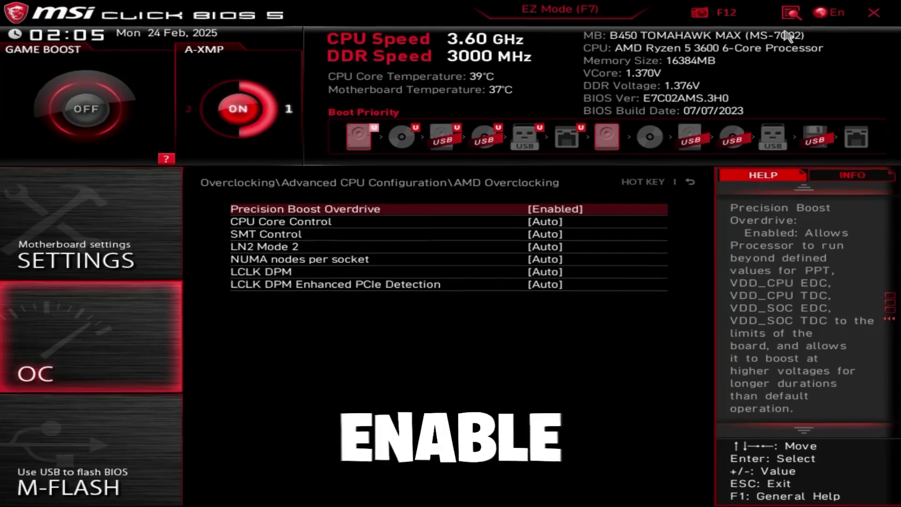
Step: Return to the main Overclocking page, and set FCLK Frequency to 1500MHz and UCLK DIV1 MODE to UCLK==MEMCLK
{"action": "key", "text": "Escape"}
{"action": "key", "text": "Escape"}
{"action": "key", "text": "Down"}
{"action": "key", "text": "Down"}
{"action": "key", "text": "Down"}
{"action": "key", "text": "Down"}
{"action": "key", "text": "Down"}
{"action": "key", "text": "Down"}
{"action": "key", "text": "Up"}
{"action": "key", "text": "Up"}
{"action": "key", "text": "Up"}
{"action": "key", "text": "Up"}
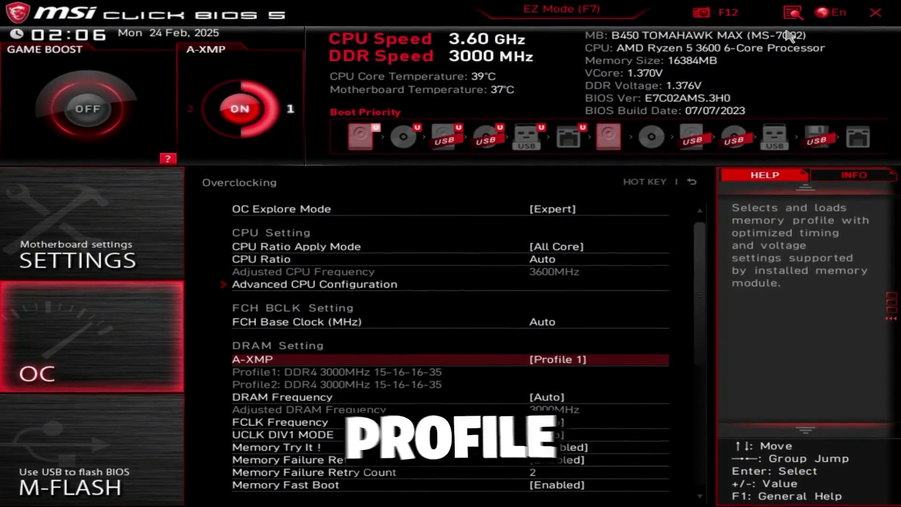
{"action": "key", "text": "Down"}
{"action": "key", "text": "Down"}
{"action": "key", "text": "Down"}
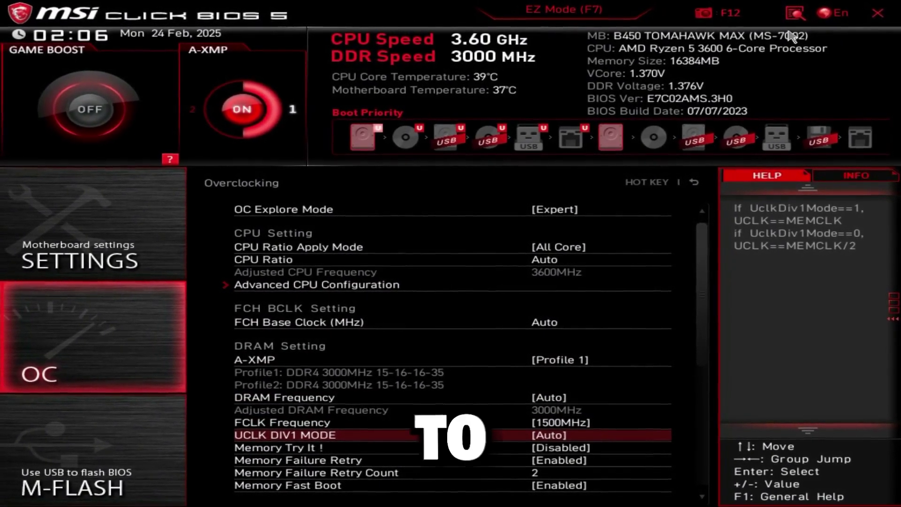
{"action": "key", "text": "Return"}
{"action": "key", "text": "Down"}
{"action": "key", "text": "Return"}
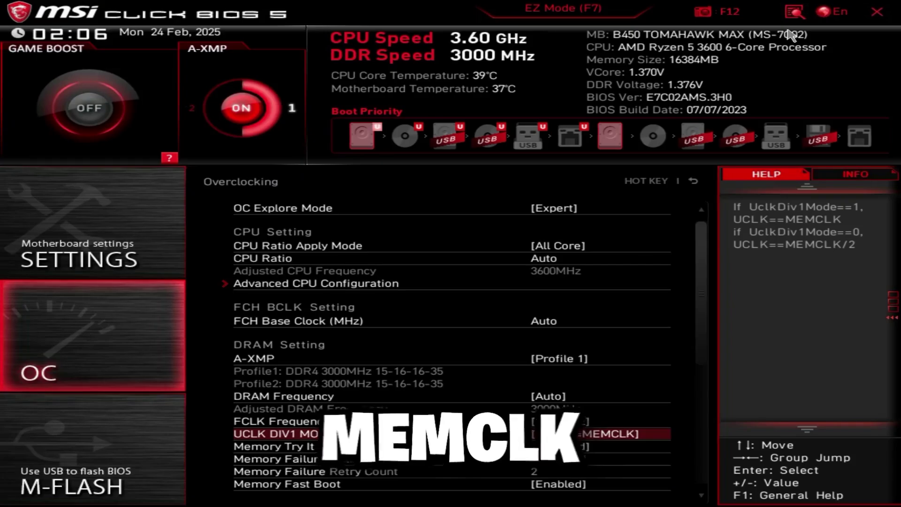
Step: Open Advanced DRAM Configuration and set Power Down Enable to Disabled among the Misc Item settings
{"action": "key", "text": "Down"}
{"action": "key", "text": "Down"}
{"action": "key", "text": "Down"}
{"action": "key", "text": "Down"}
{"action": "key", "text": "Down"}
{"action": "key", "text": "Return"}
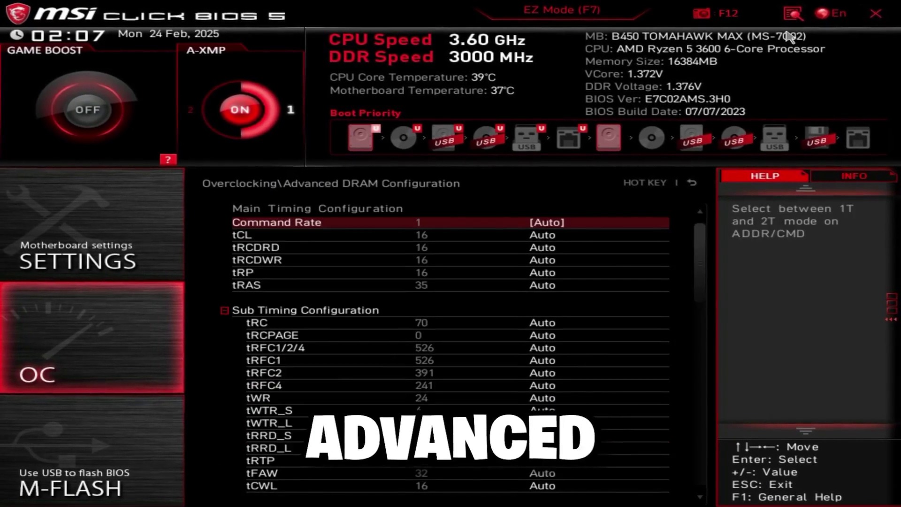
{"action": "key", "text": "Down"}
{"action": "key", "text": "Down"}
{"action": "key", "text": "Down"}
{"action": "key", "text": "Down"}
{"action": "key", "text": "Down"}
{"action": "key", "text": "Down"}
{"action": "key", "text": "Down"}
{"action": "key", "text": "Down"}
{"action": "key", "text": "Down"}
{"action": "key", "text": "Down"}
{"action": "key", "text": "Down"}
{"action": "key", "text": "Down"}
{"action": "key", "text": "Down"}
{"action": "key", "text": "Down"}
{"action": "key", "text": "Down"}
{"action": "key", "text": "Down"}
{"action": "key", "text": "Down"}
{"action": "key", "text": "Down"}
{"action": "key", "text": "Down"}
{"action": "key", "text": "Down"}
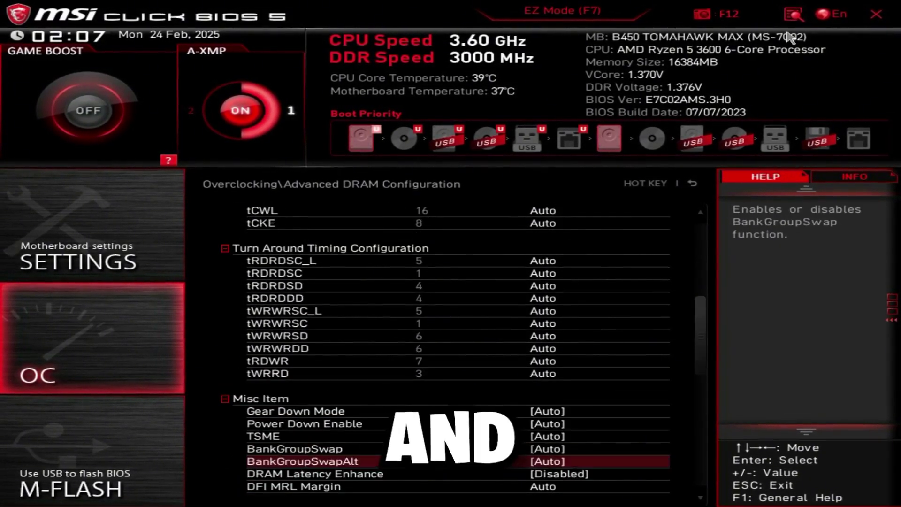
{"action": "key", "text": "Up"}
{"action": "key", "text": "Up"}
{"action": "key", "text": "Up"}
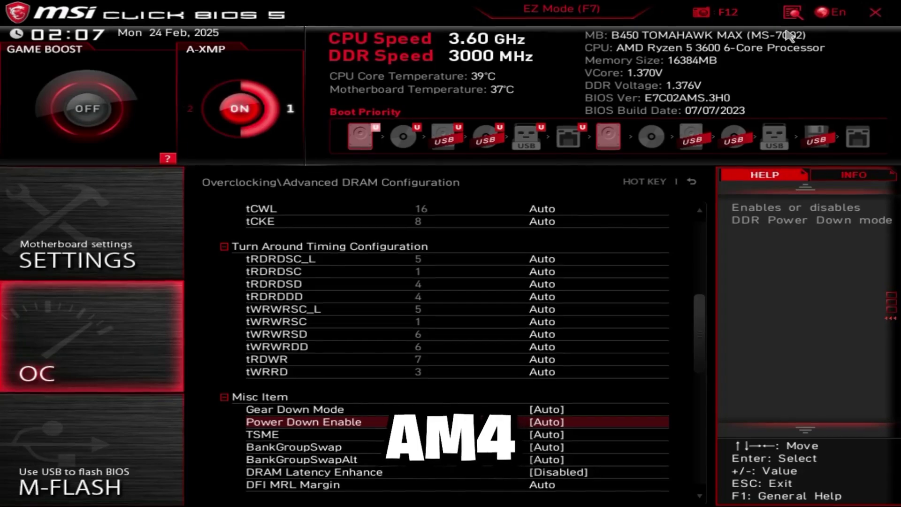
{"action": "key", "text": "Return"}
{"action": "key", "text": "Return"}
Step: Set TSME and BankGroupSwap to Disabled among the Misc Item memory settings
{"action": "key", "text": "Down"}
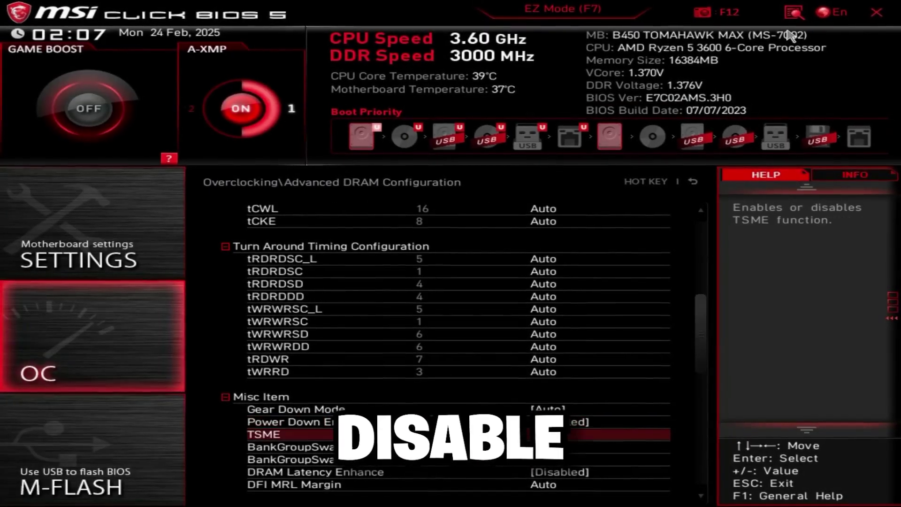
{"action": "key", "text": "Return"}
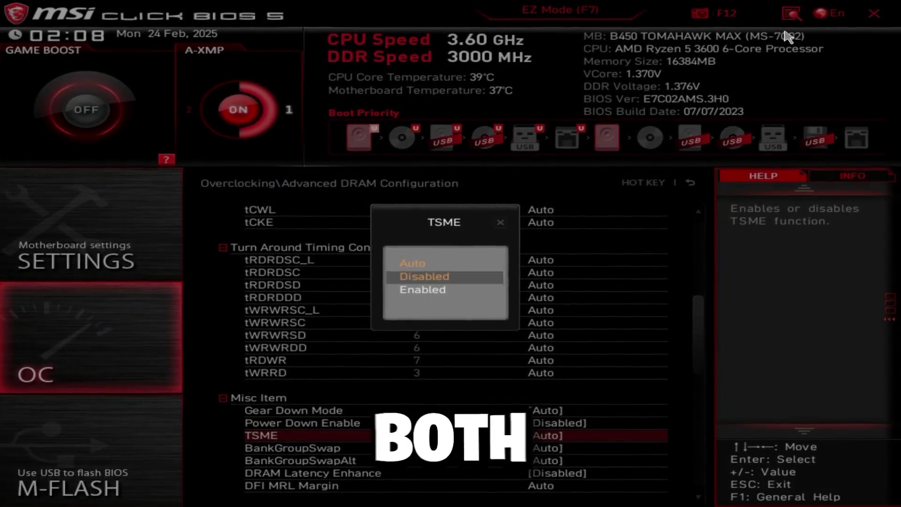
{"action": "key", "text": "Return"}
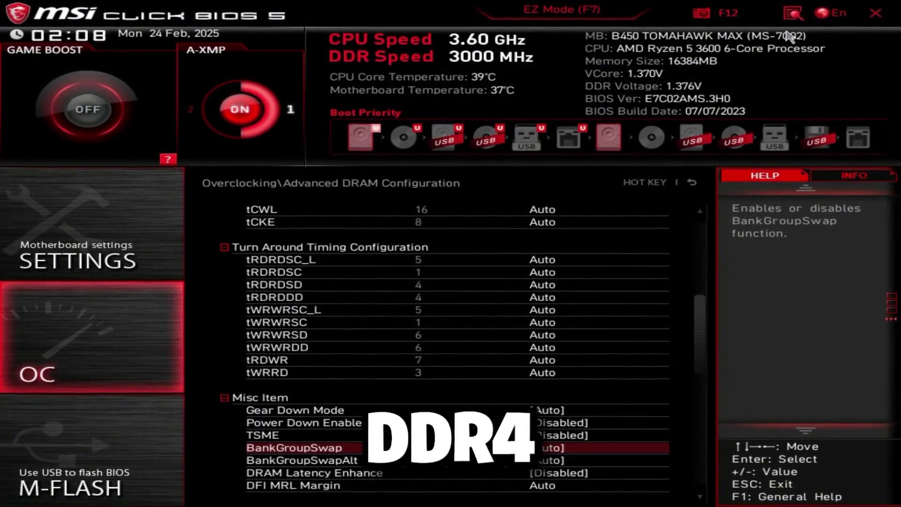
{"action": "key", "text": "Return"}
{"action": "key", "text": "Down"}
{"action": "key", "text": "Return"}
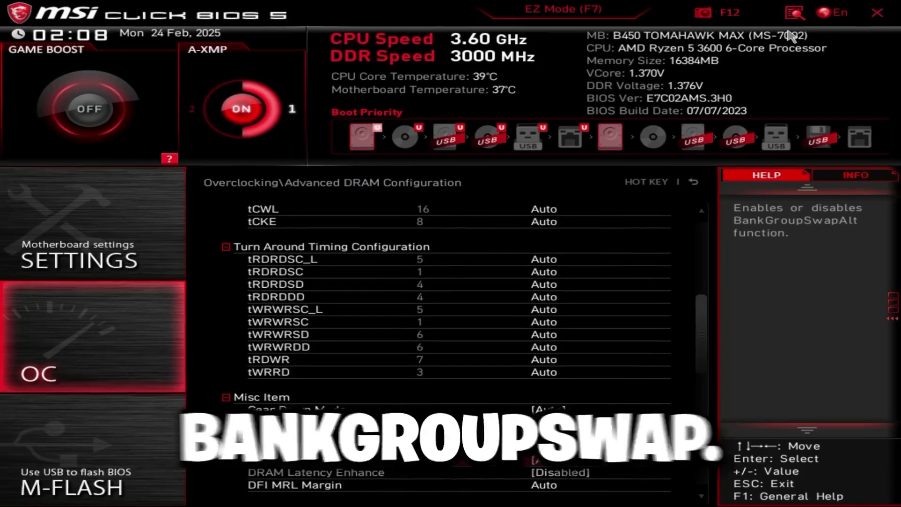
Step: Set BankGroupSwapAlt and DRAM Latency Enhance to Enabled among the Misc Item memory settings
{"action": "key", "text": "Return"}
{"action": "key", "text": "Down"}
{"action": "key", "text": "Down"}
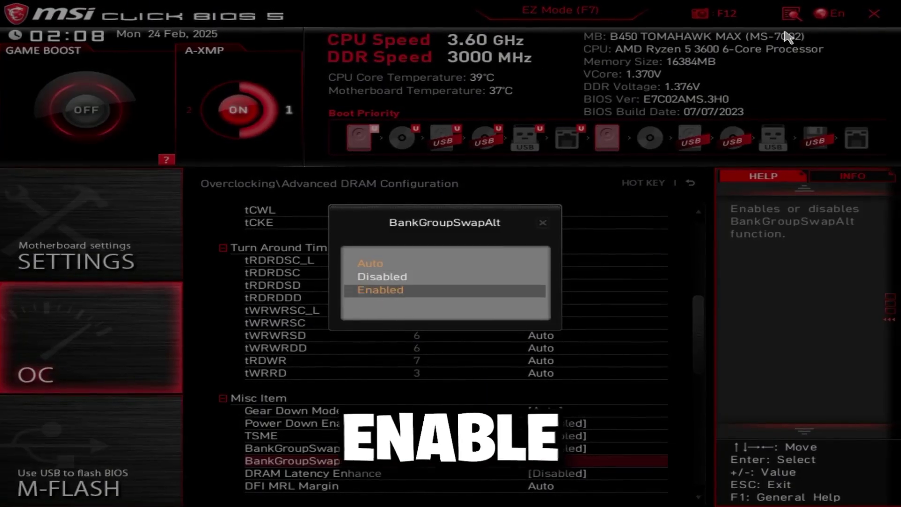
{"action": "key", "text": "Return"}
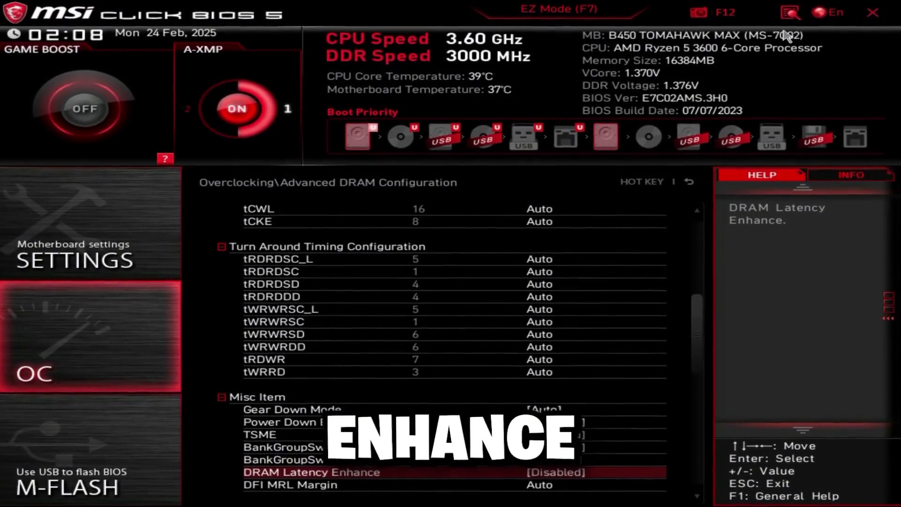
{"action": "key", "text": "Return"}
{"action": "key", "text": "Down"}
{"action": "key", "text": "Return"}
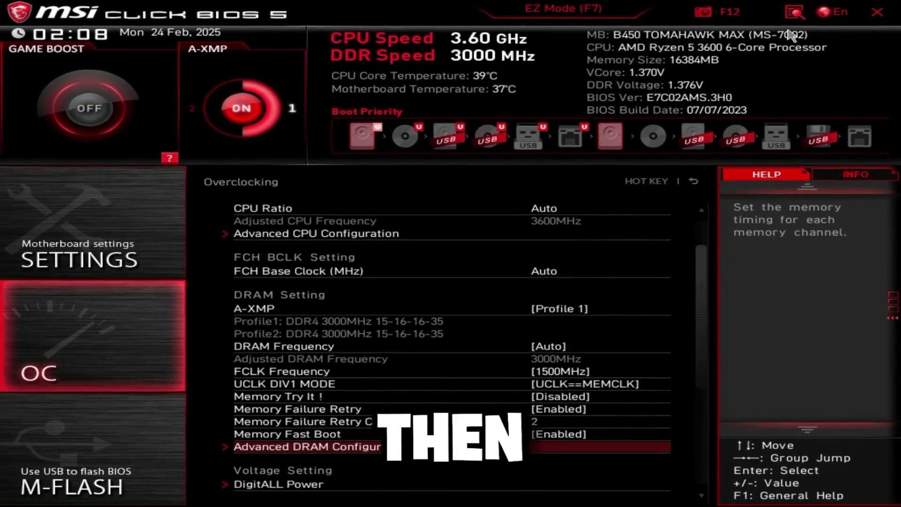
Step: Leave the overclocking settings and set MSI Driver Utility Installer to Disabled in the Advanced motherboard settings
{"action": "key", "text": "Escape"}
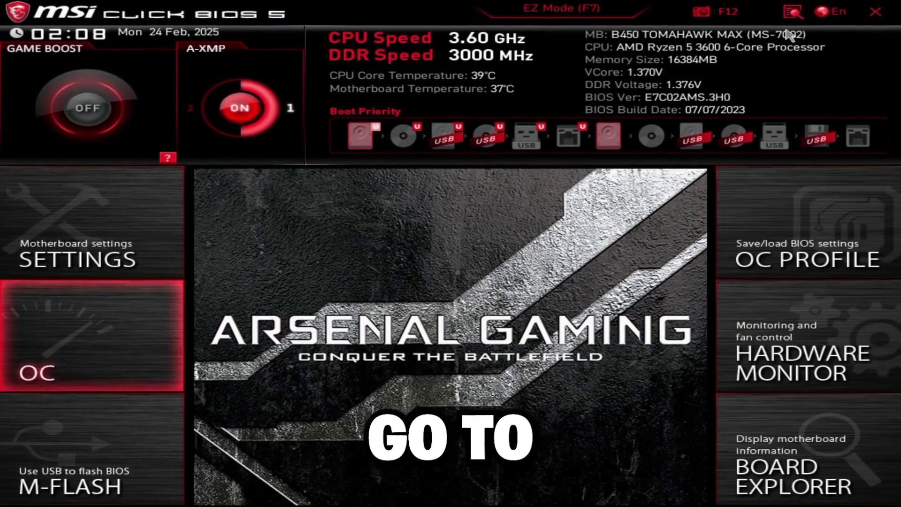
{"action": "key", "text": "Up"}
{"action": "key", "text": "Return"}
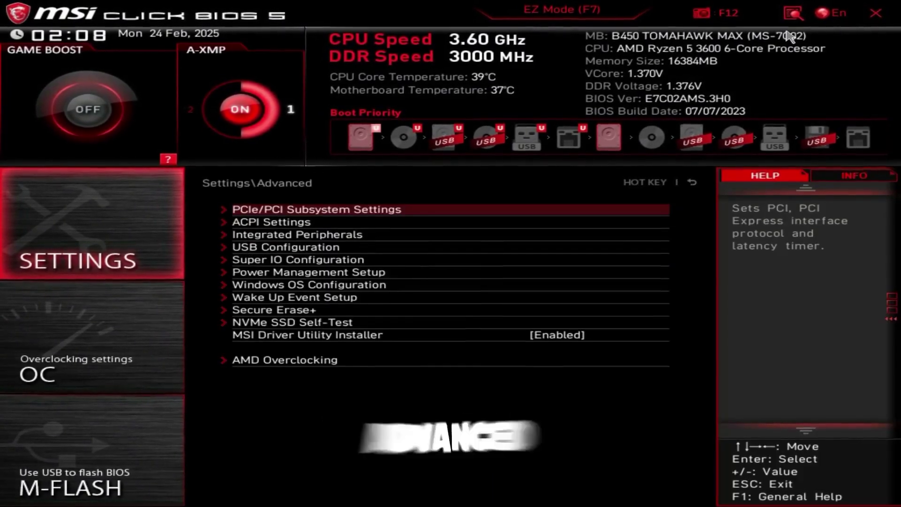
{"action": "key", "text": "Down"}
{"action": "key", "text": "Down"}
{"action": "key", "text": "Down"}
{"action": "key", "text": "Down"}
{"action": "key", "text": "Down"}
{"action": "key", "text": "Down"}
{"action": "key", "text": "Down"}
{"action": "key", "text": "Down"}
{"action": "key", "text": "Down"}
{"action": "key", "text": "Return"}
{"action": "key", "text": "Down"}
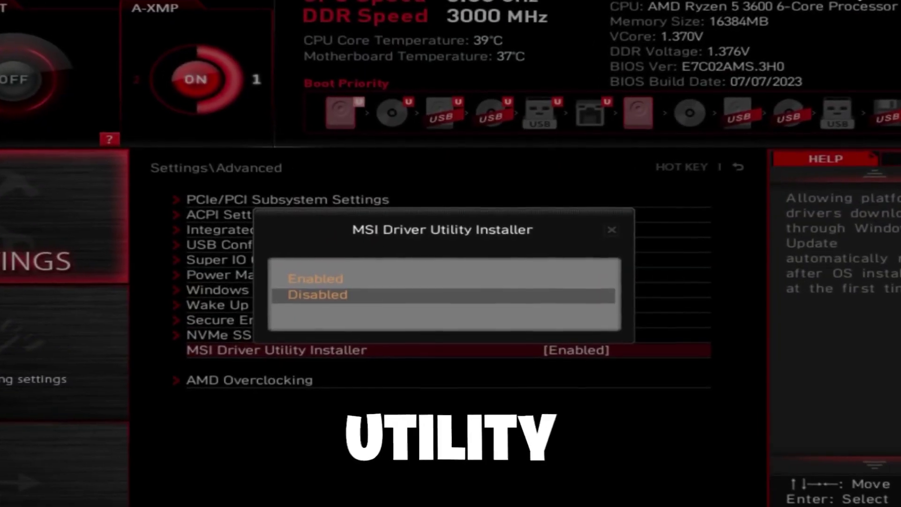
{"action": "key", "text": "Return"}
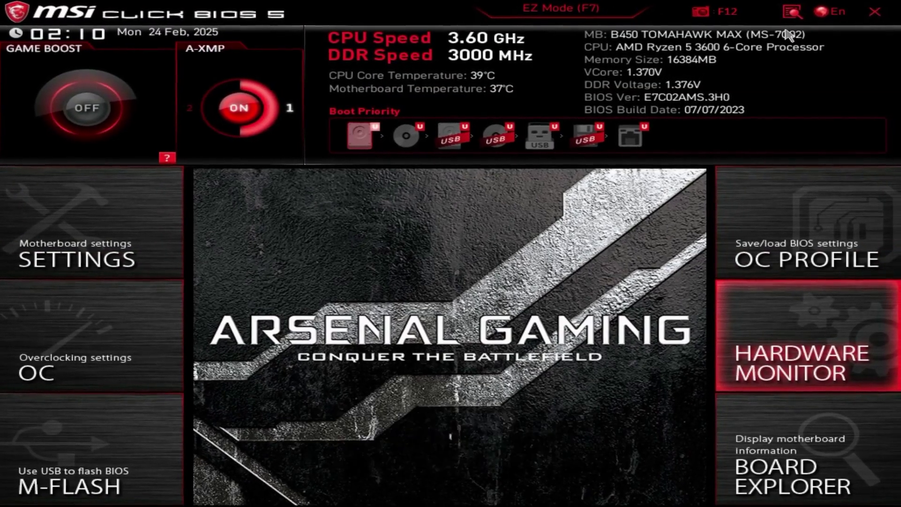